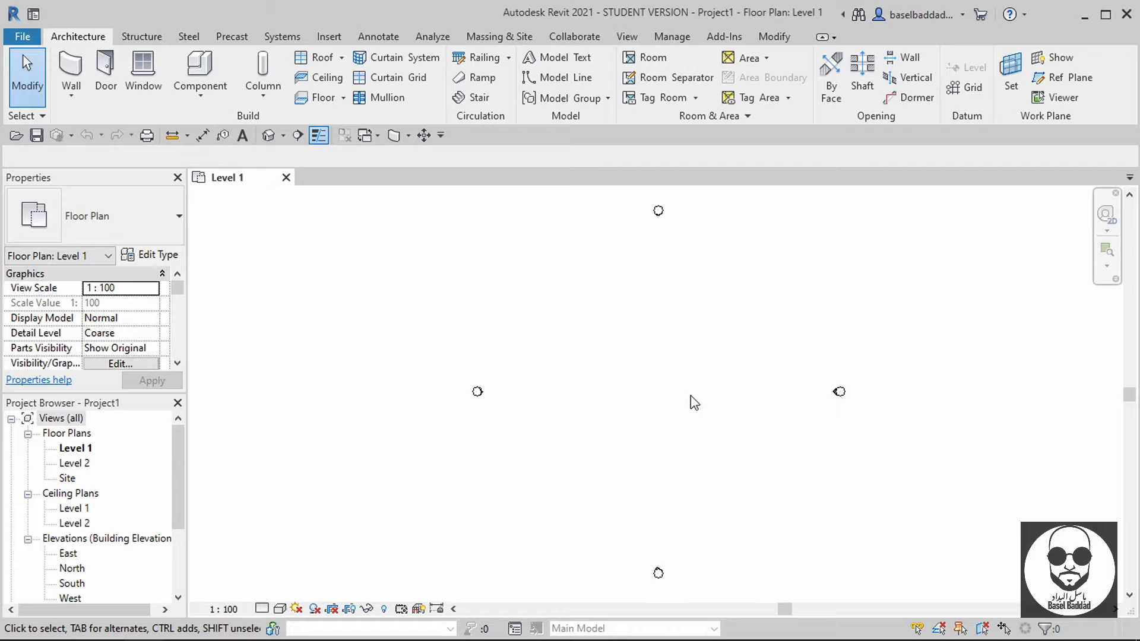
Start a full-step spiral stair run and browse the available stair types
left_click(475, 98)
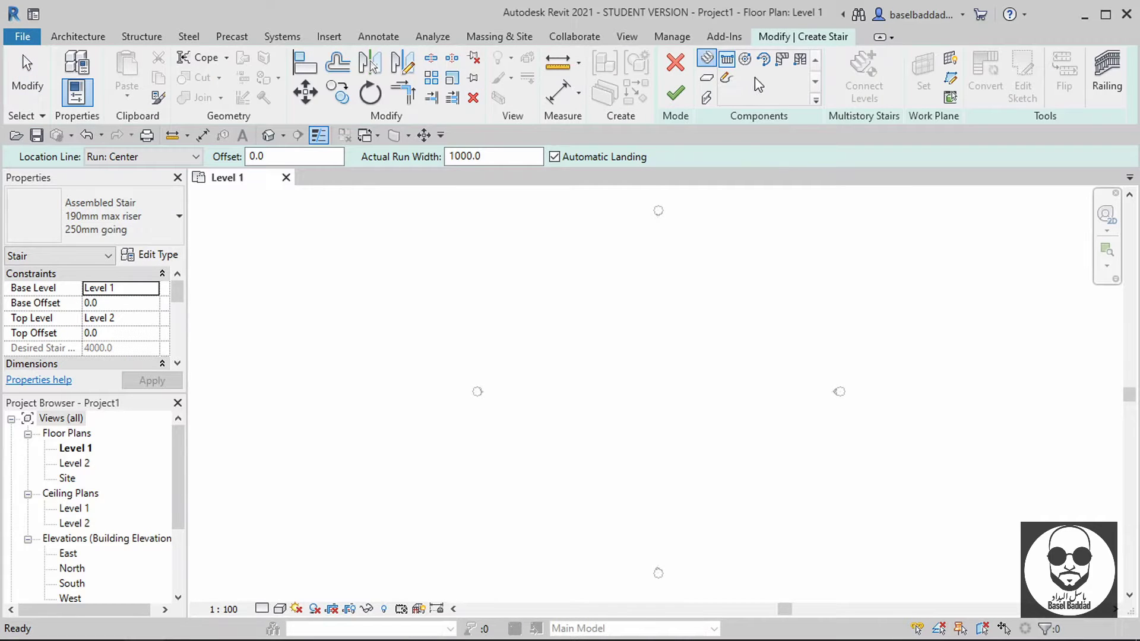
left_click(746, 65)
scroll(595, 394, "up", 2)
scroll(597, 394, "up", 1)
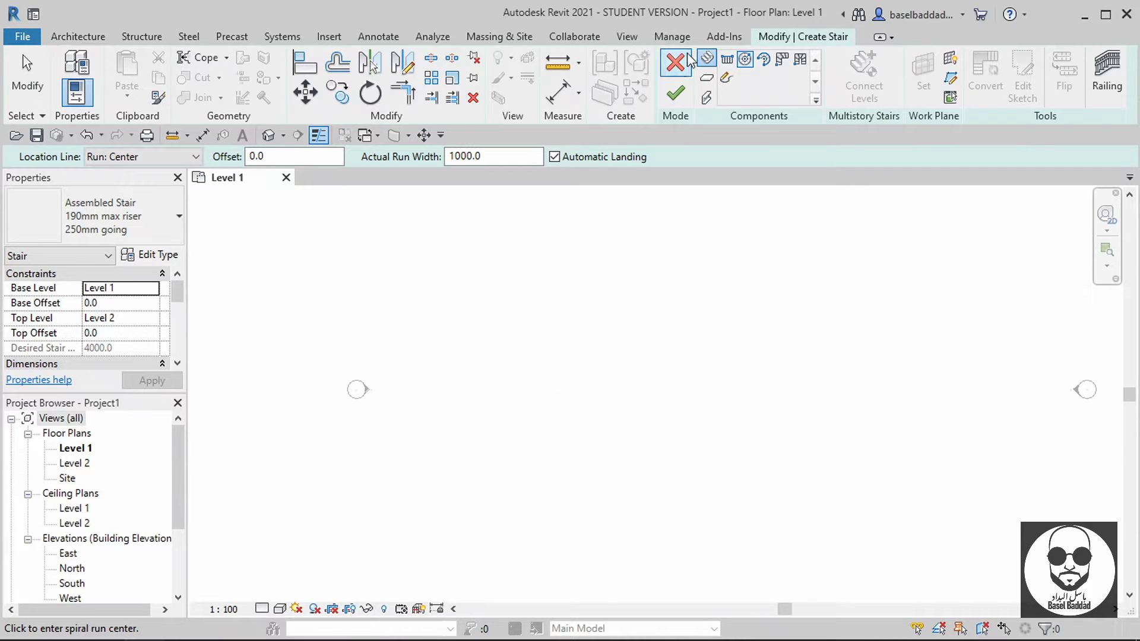
left_click(136, 219)
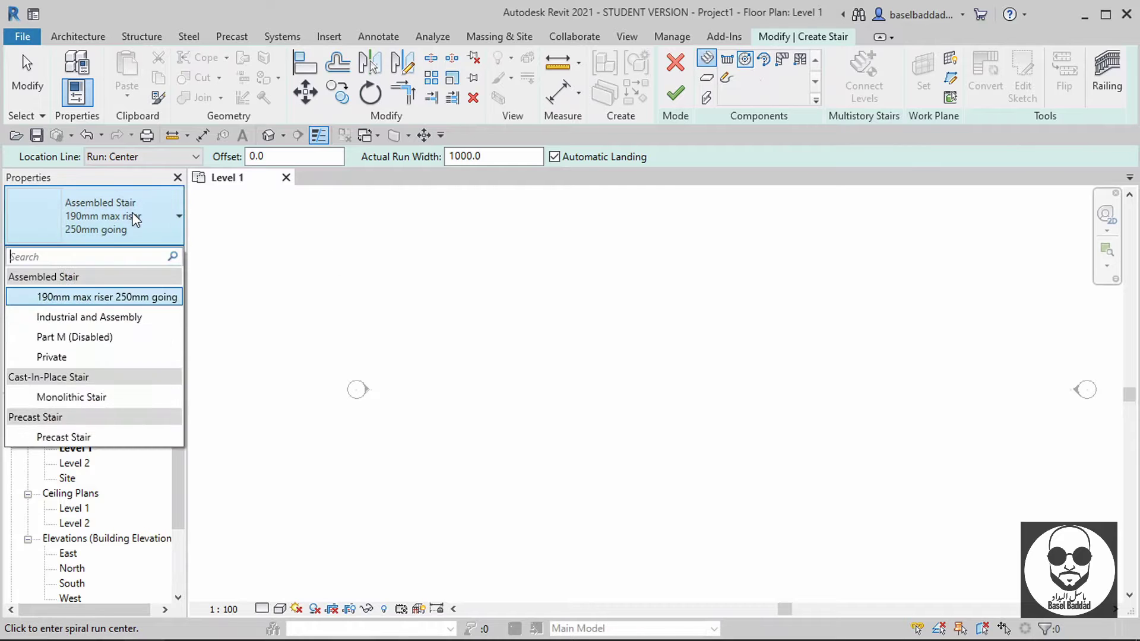
left_click(114, 210)
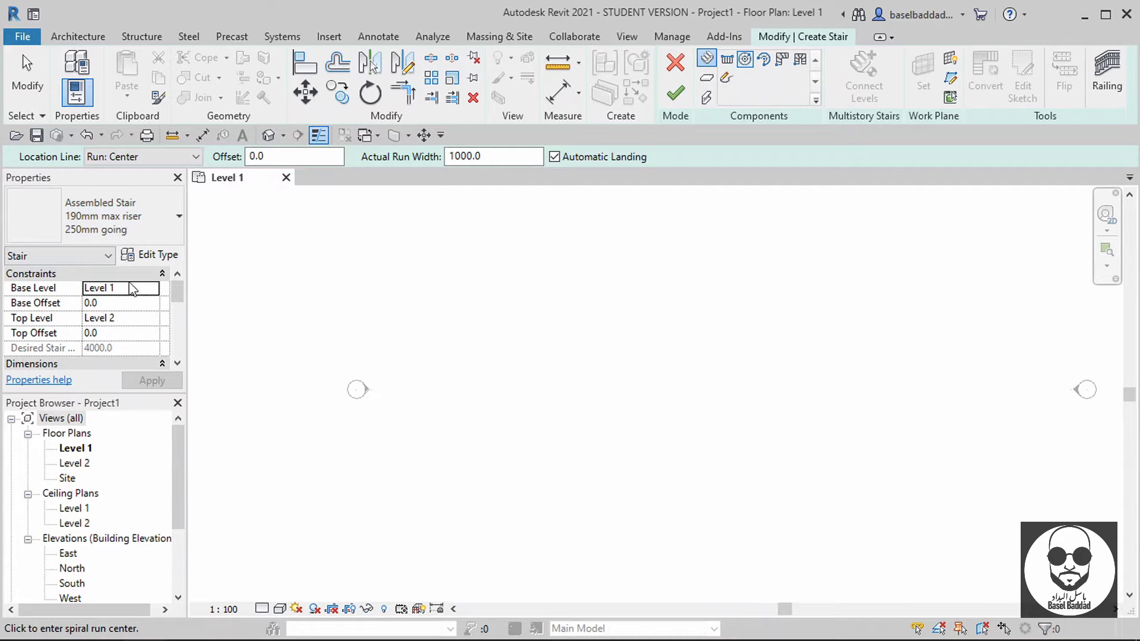
scroll(136, 330, "down", 3)
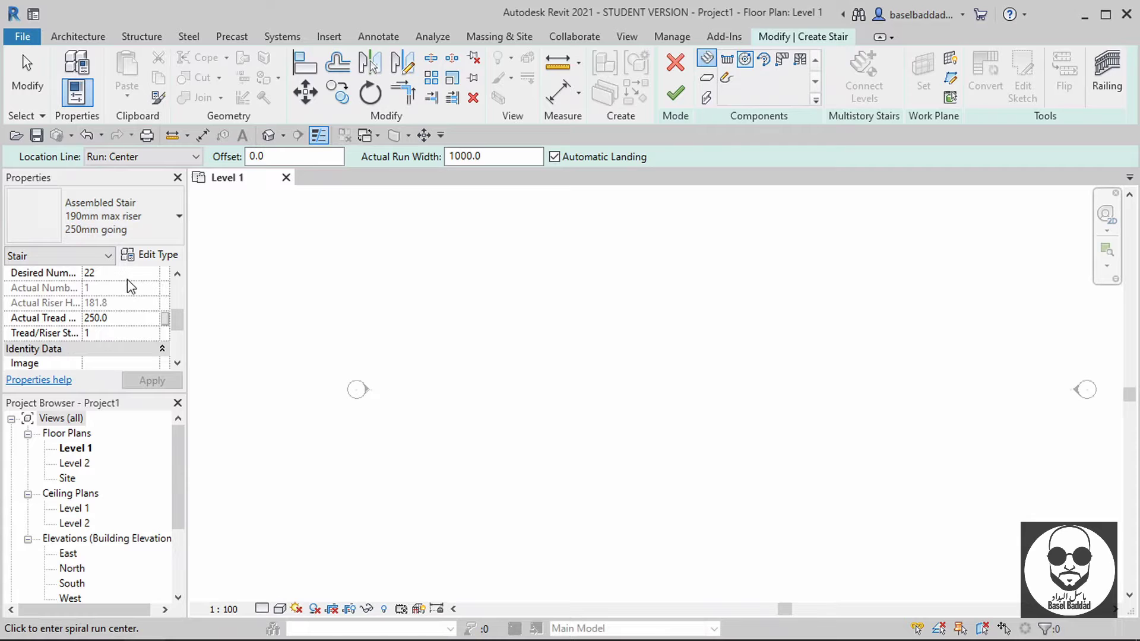
scroll(125, 323, "up", 3)
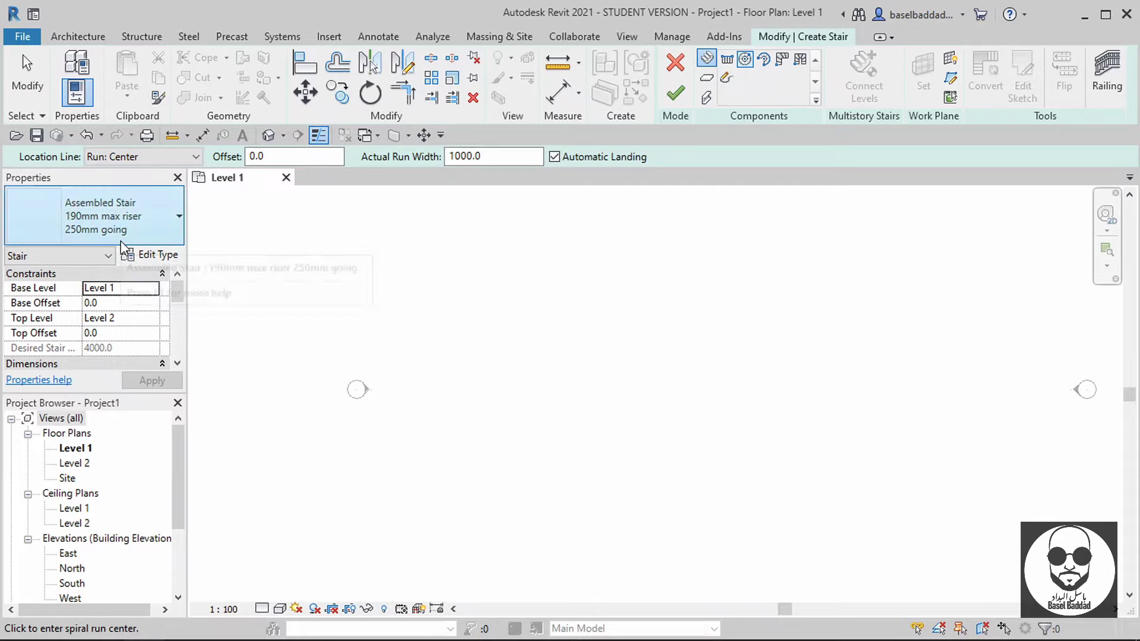
scroll(139, 315, "down", 3)
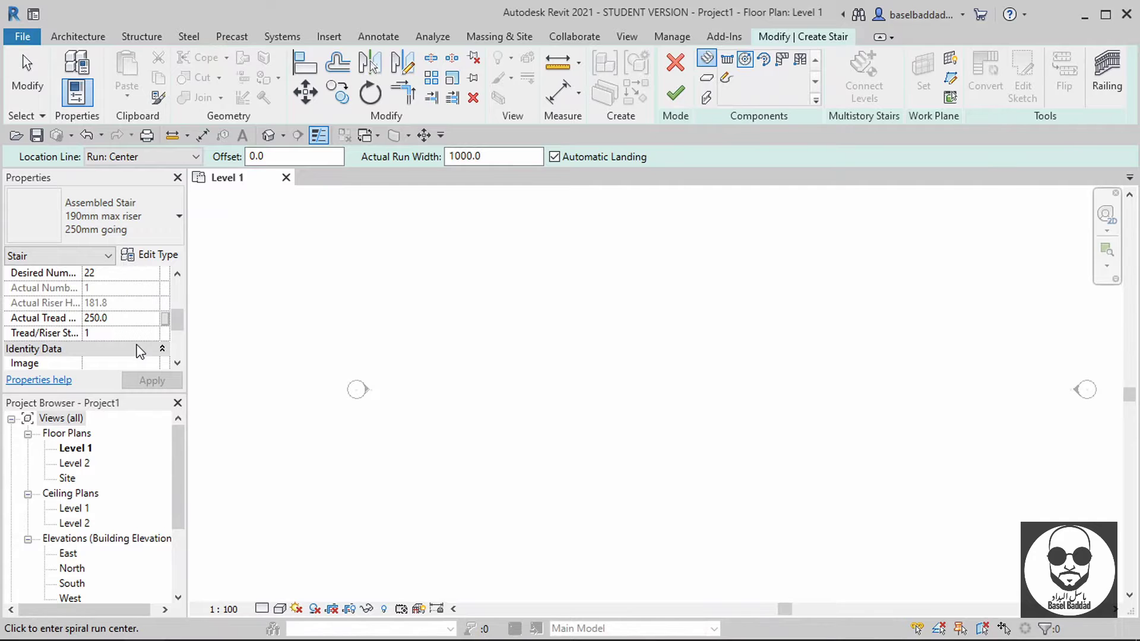
scroll(135, 331, "up", 1)
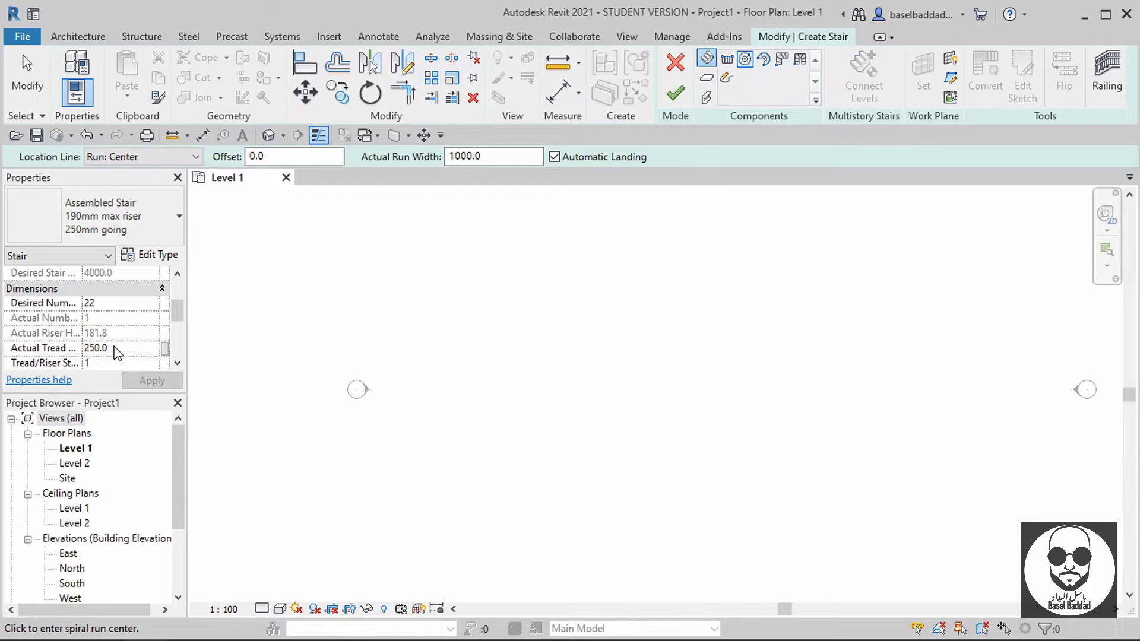
scroll(117, 352, "up", 2)
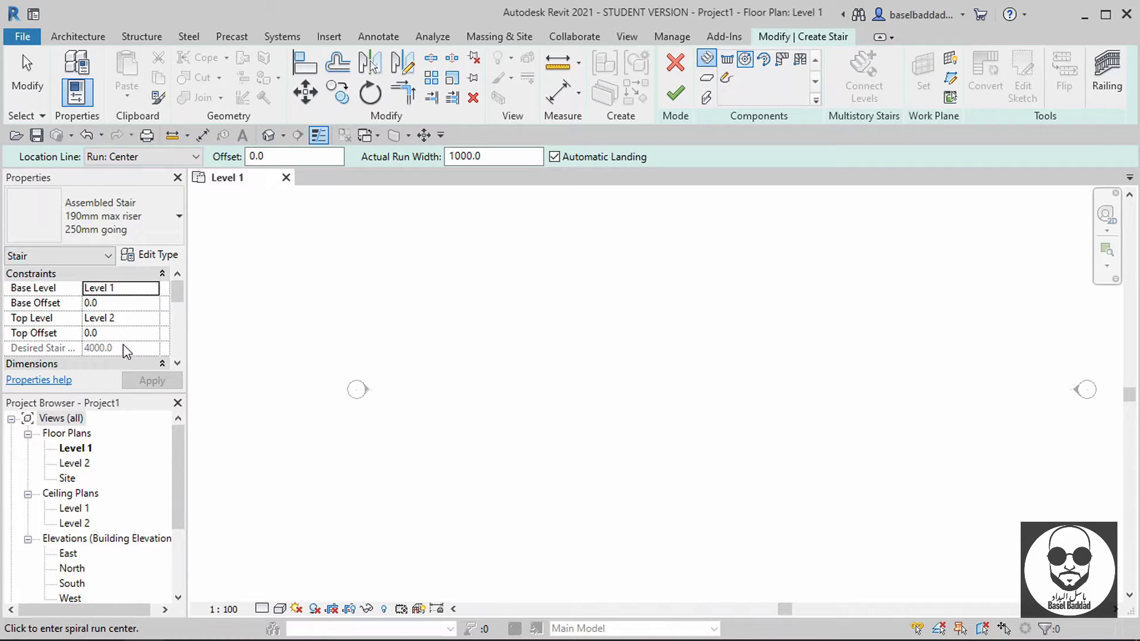
Keep the 190mm max riser 250mm going type and place the spiral centre on Level 1
left_click(156, 215)
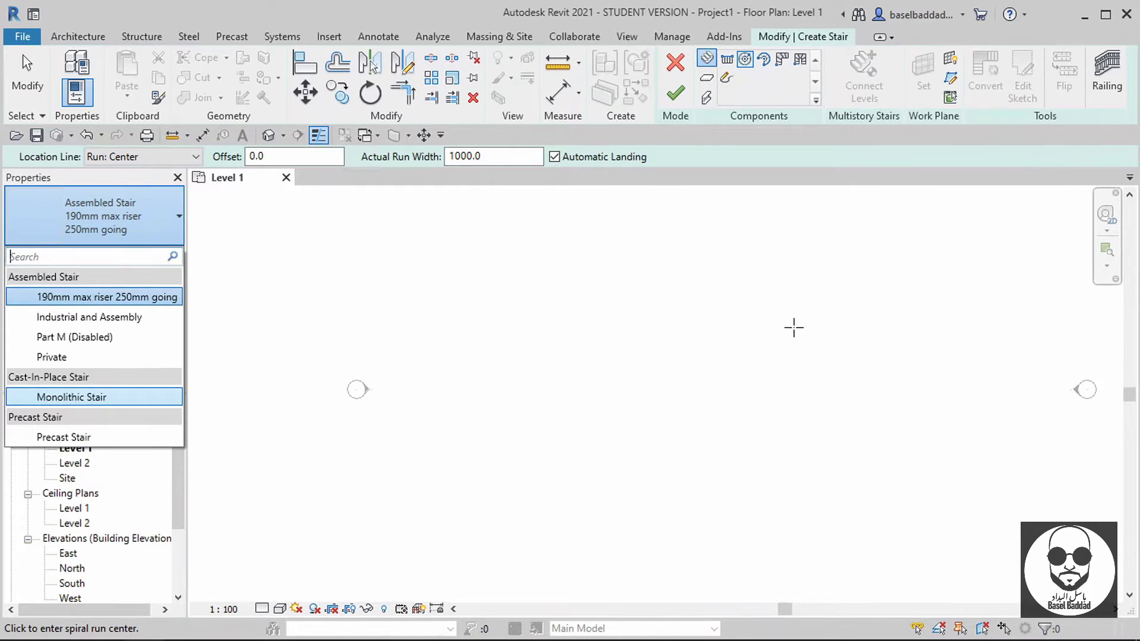
left_click(138, 300)
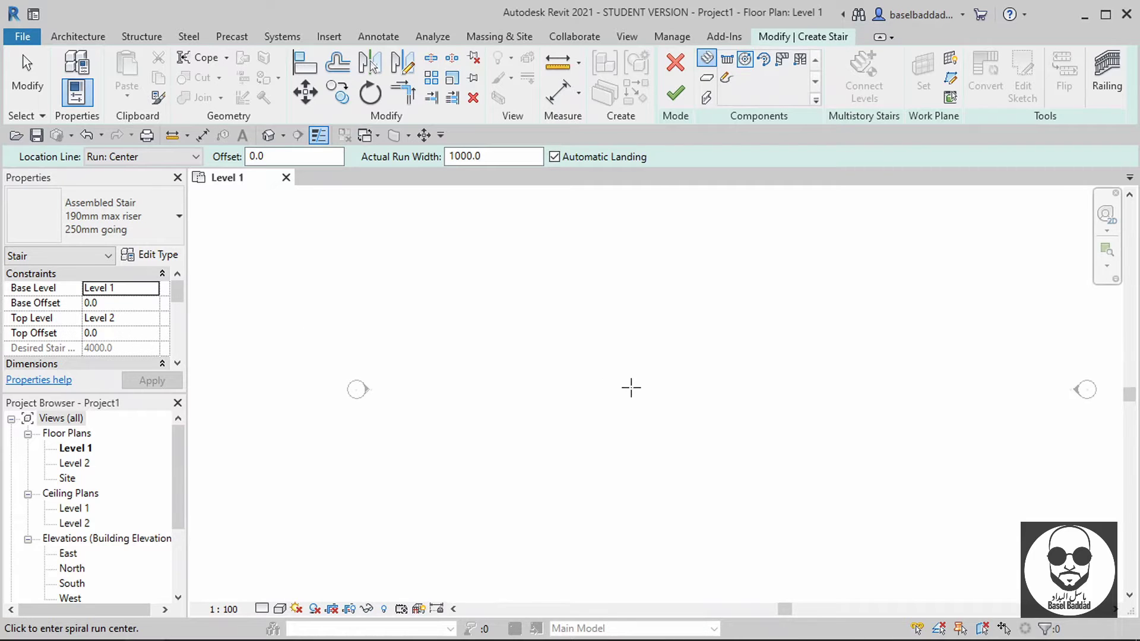
left_click(571, 377)
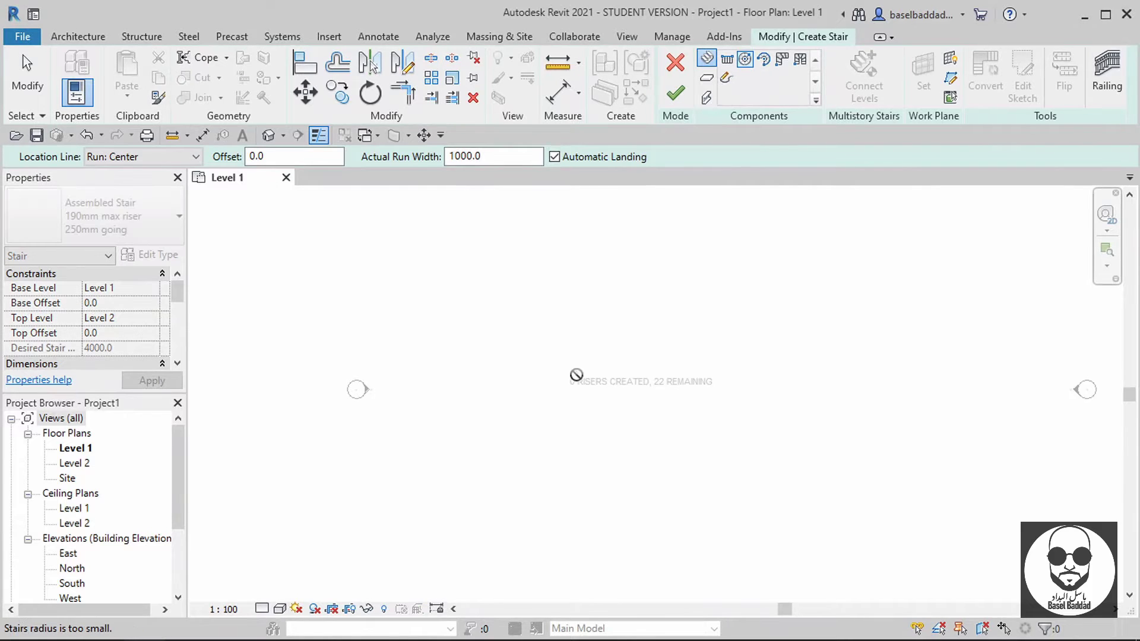
Place the spiral run at a 1000 mm radius with all 22 risers, then exit the run tool
scroll(564, 371, "up", 2)
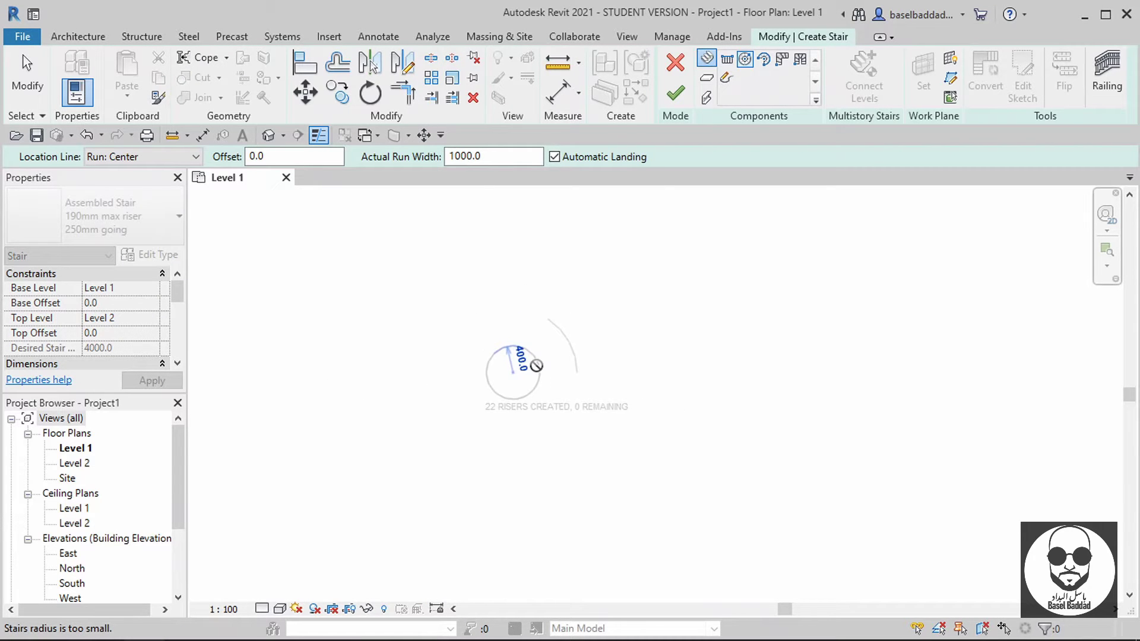
scroll(537, 365, "up", 1)
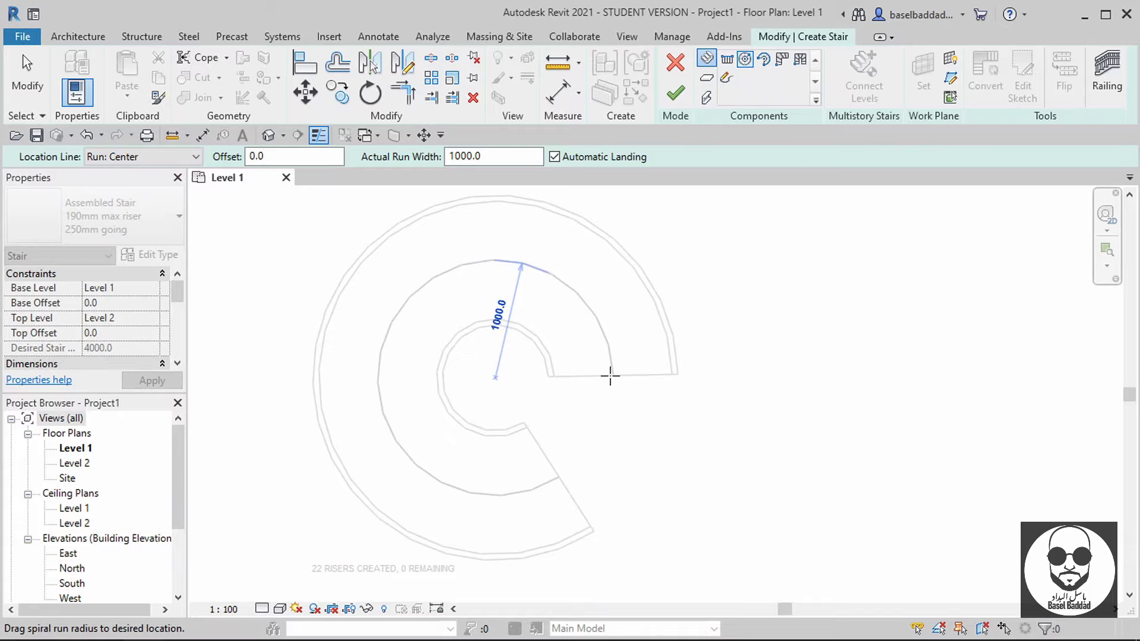
left_click(610, 376)
key("Escape")
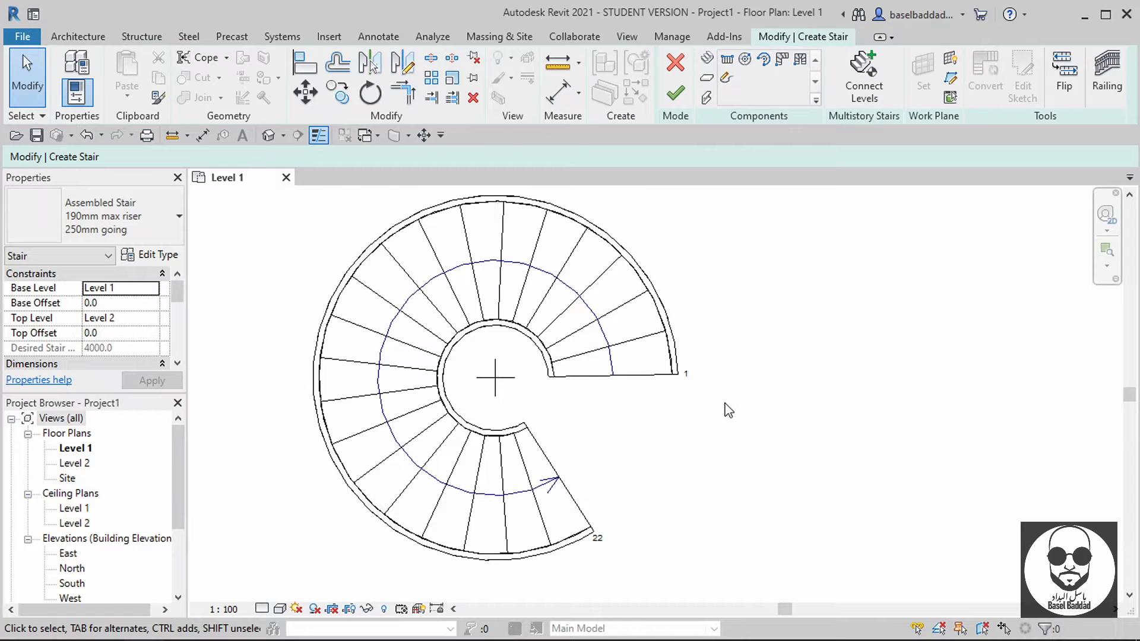
Finish the stair edit and view the stair in the default 3D view
left_click(269, 135)
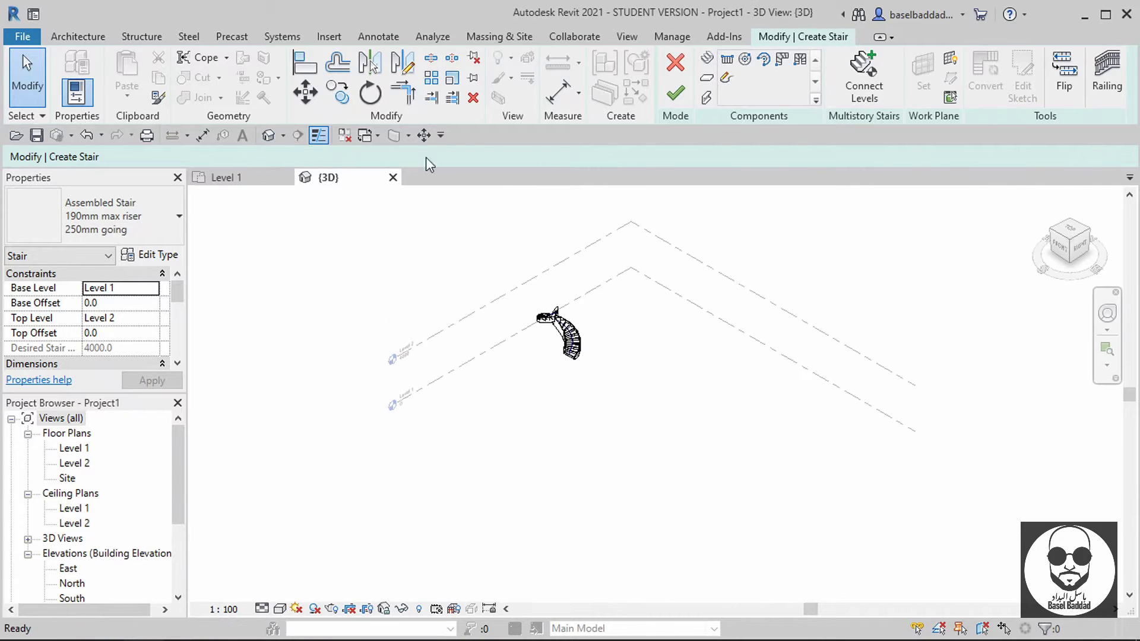
left_click(679, 102)
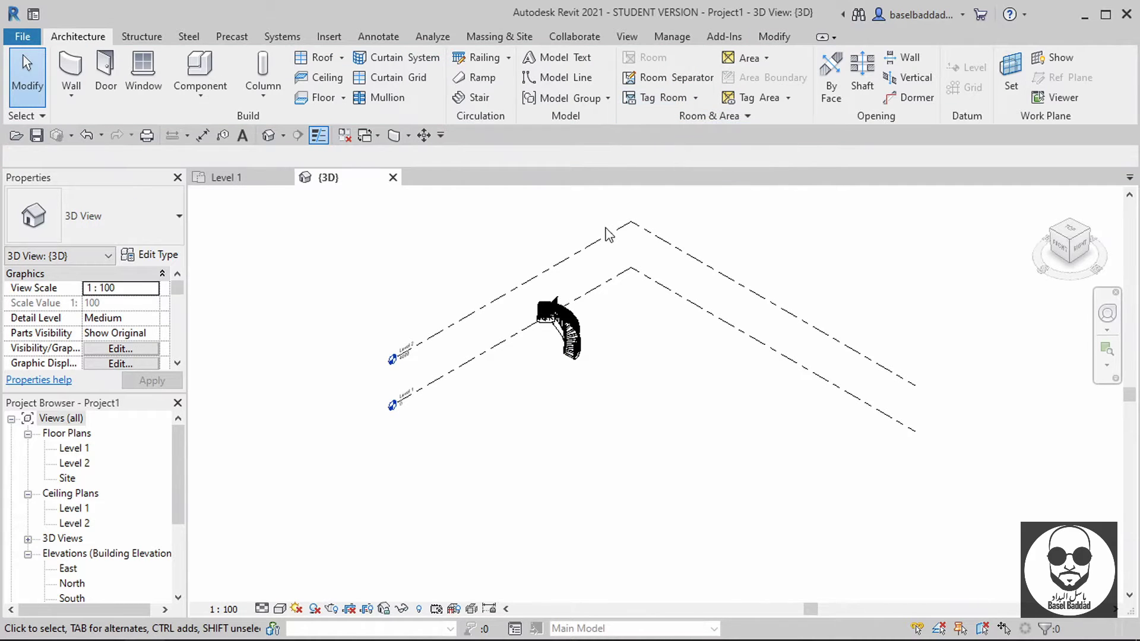
scroll(601, 244, "up", 2)
scroll(600, 244, "up", 2)
mouse_move(533, 442)
middle_mouse_down("shift")
mouse_move(606, 408)
mouse_move(685, 420)
middle_mouse_up("shift")
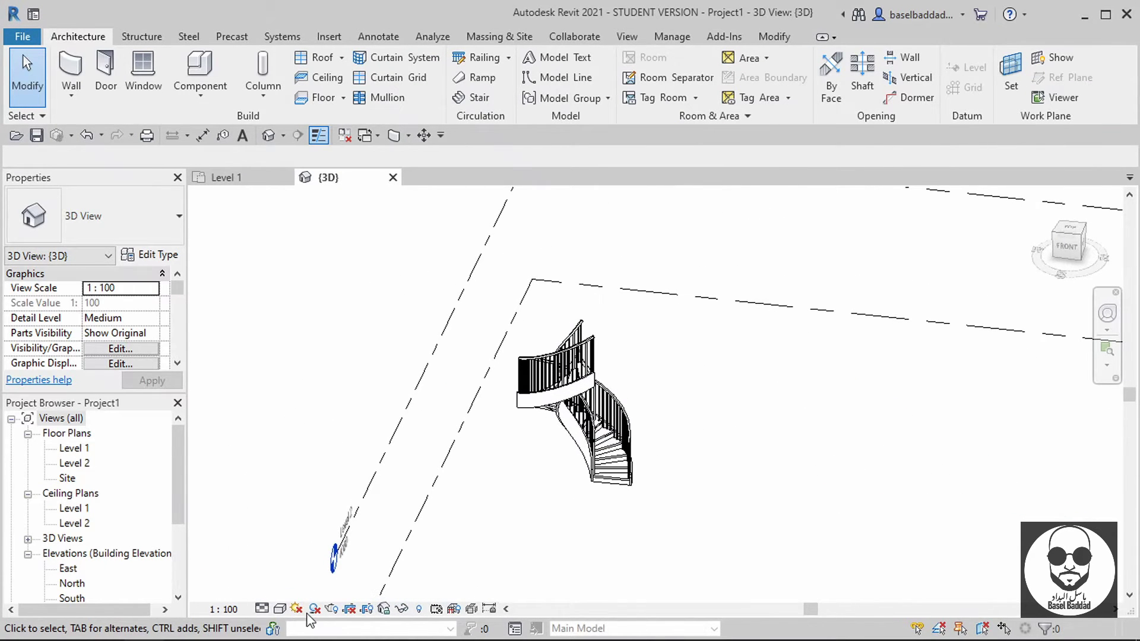
Set the 3D view to Shaded and select the spiral stair for its type properties
left_click(279, 609)
left_click(298, 557)
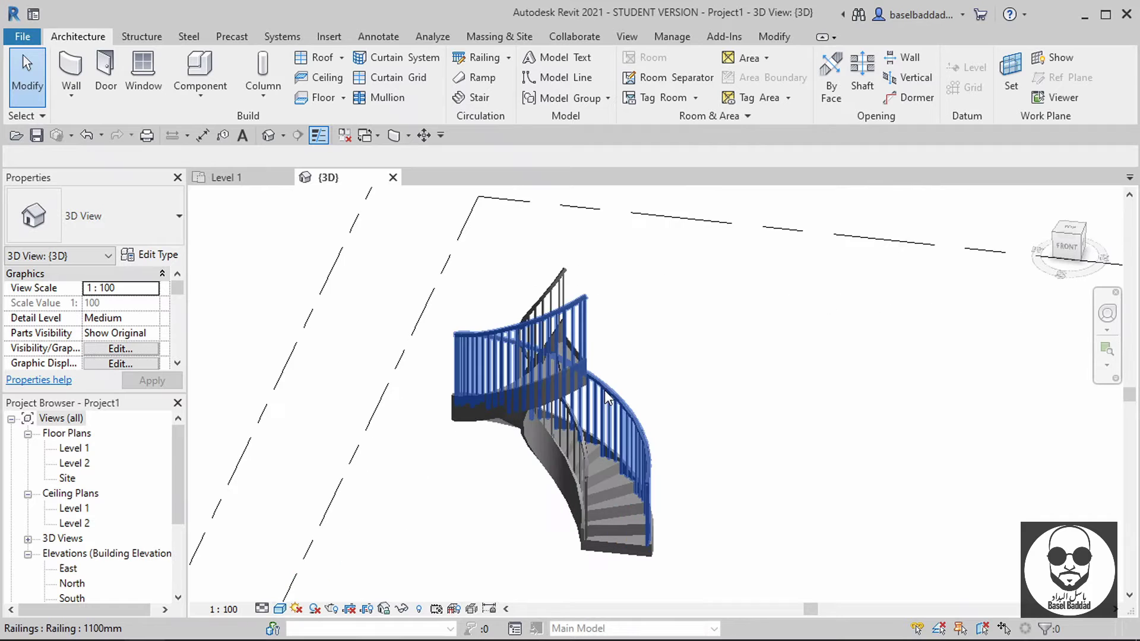
mouse_move(605, 391)
middle_mouse_down("shift")
mouse_move(679, 466)
mouse_move(594, 468)
middle_mouse_up("shift")
left_click(594, 468)
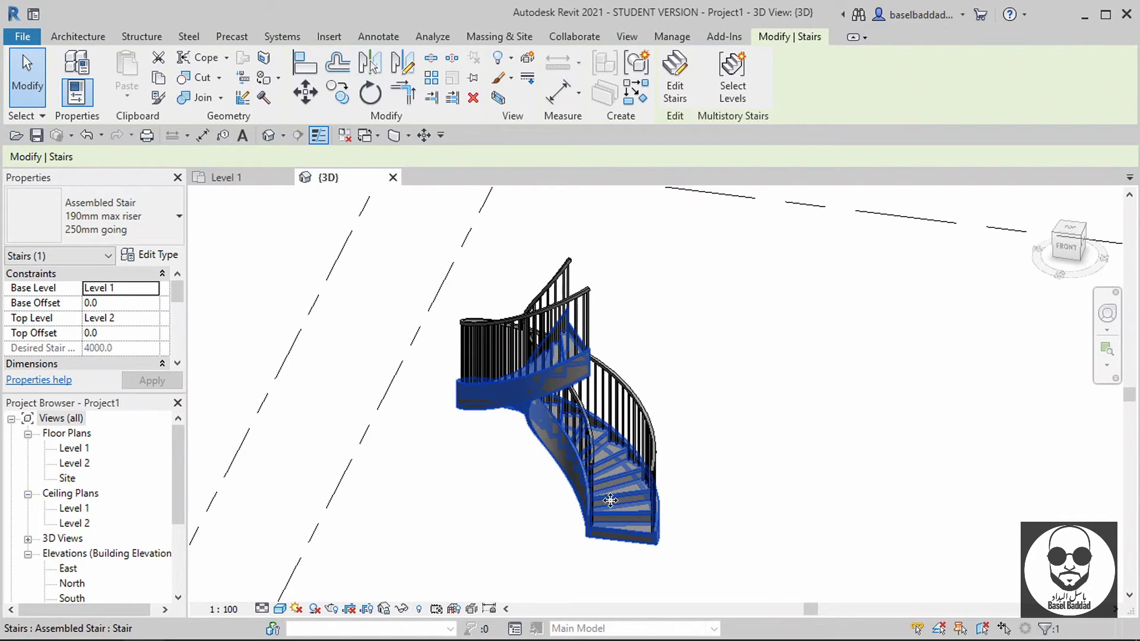
middle_click_drag(689, 534, 664, 550, "shift")
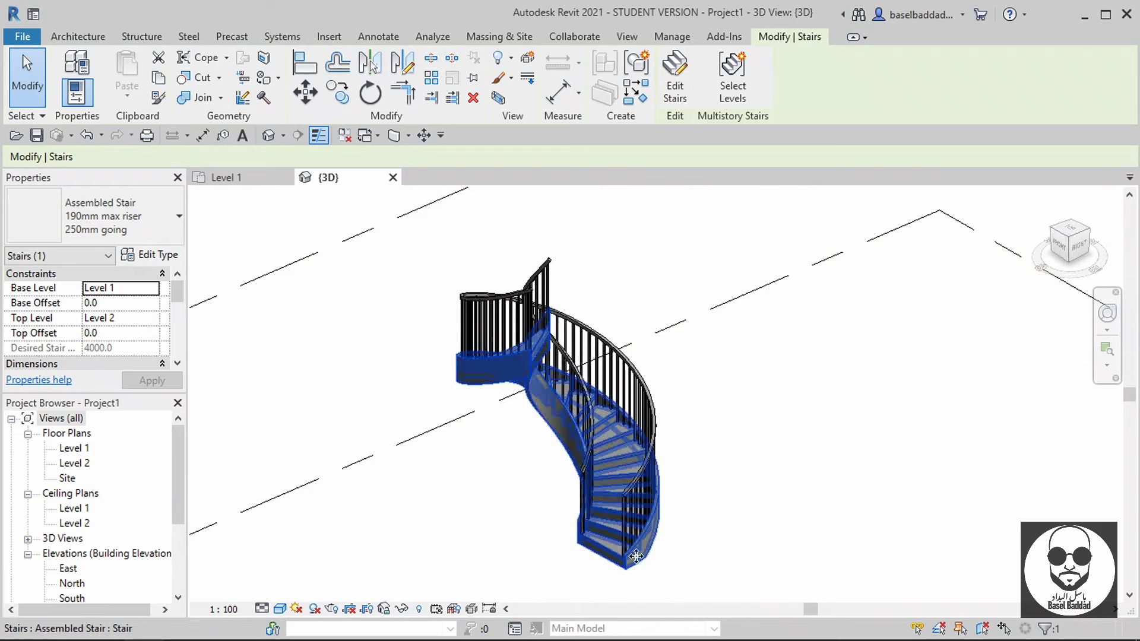
middle_click_drag(653, 585, 586, 522, "shift")
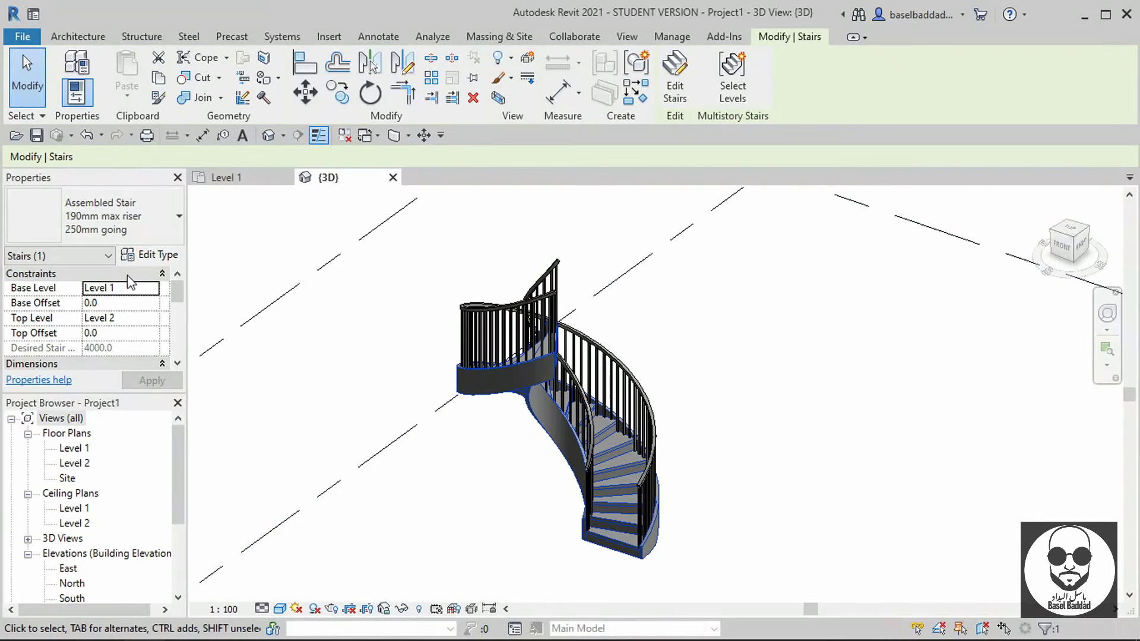
left_click(158, 256)
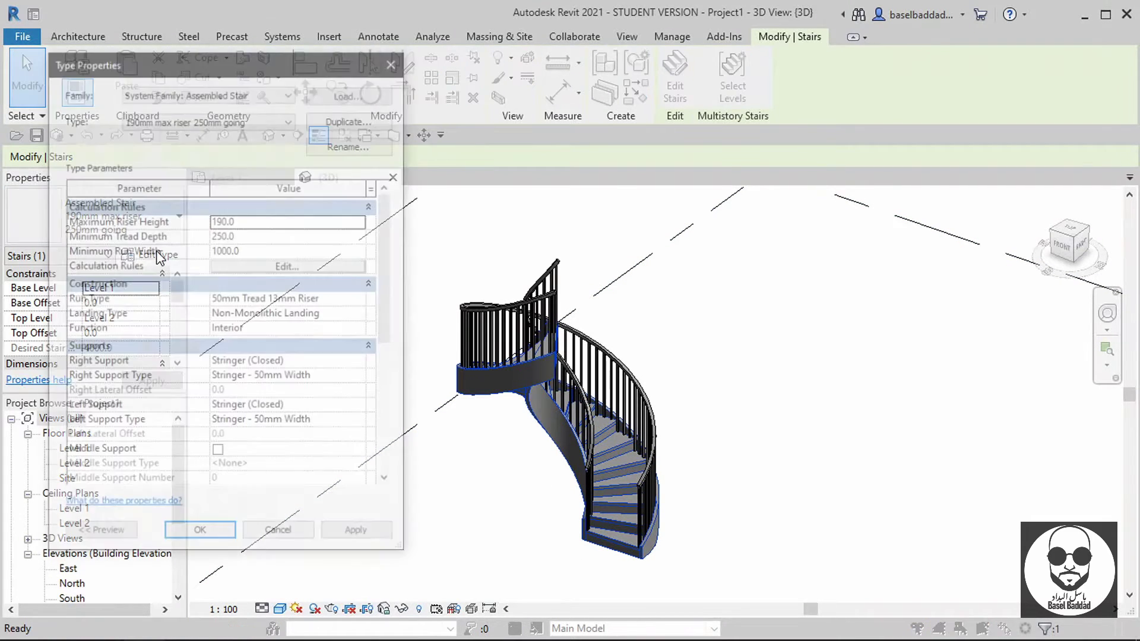
Add a Carriage - 50mm Width middle support to the stair type and apply it
scroll(161, 261, "down", 2)
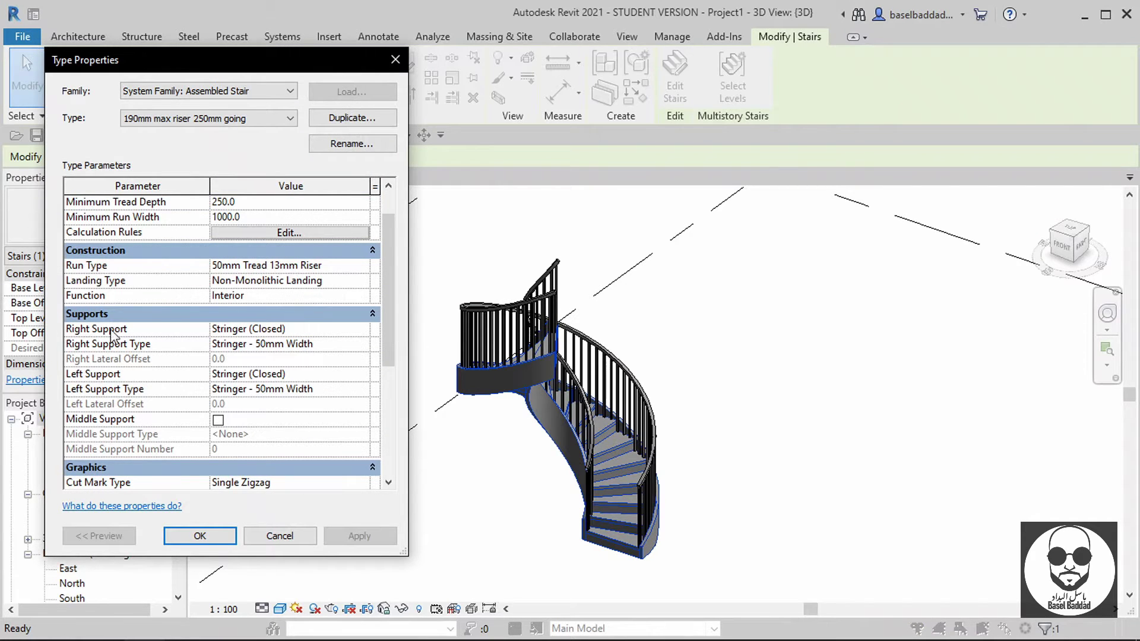
left_click(218, 420)
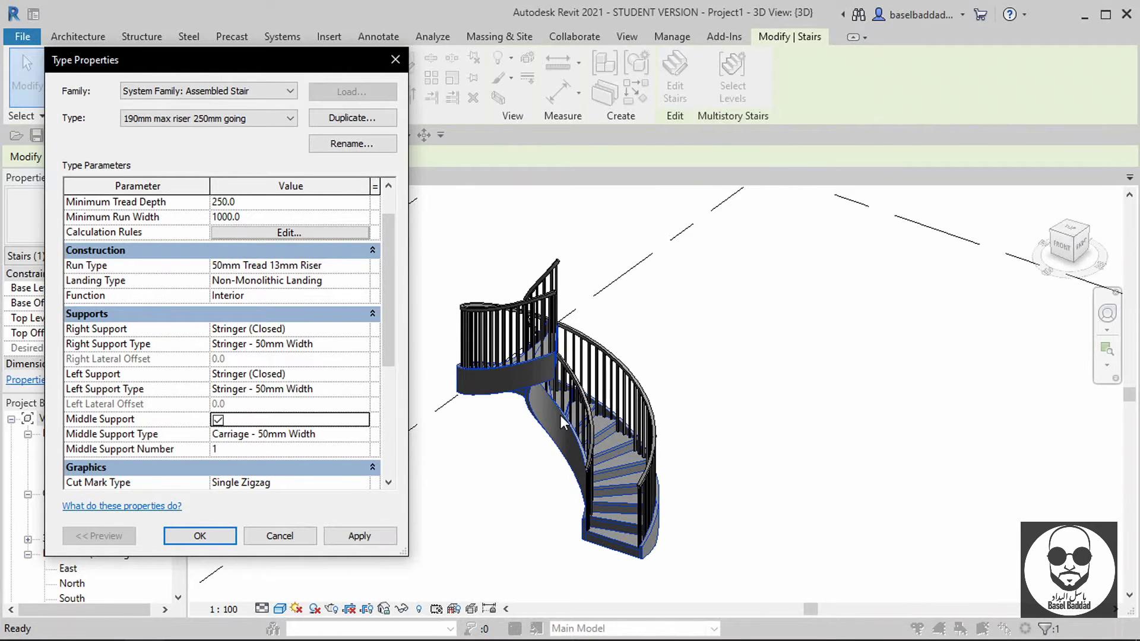
left_click(369, 538)
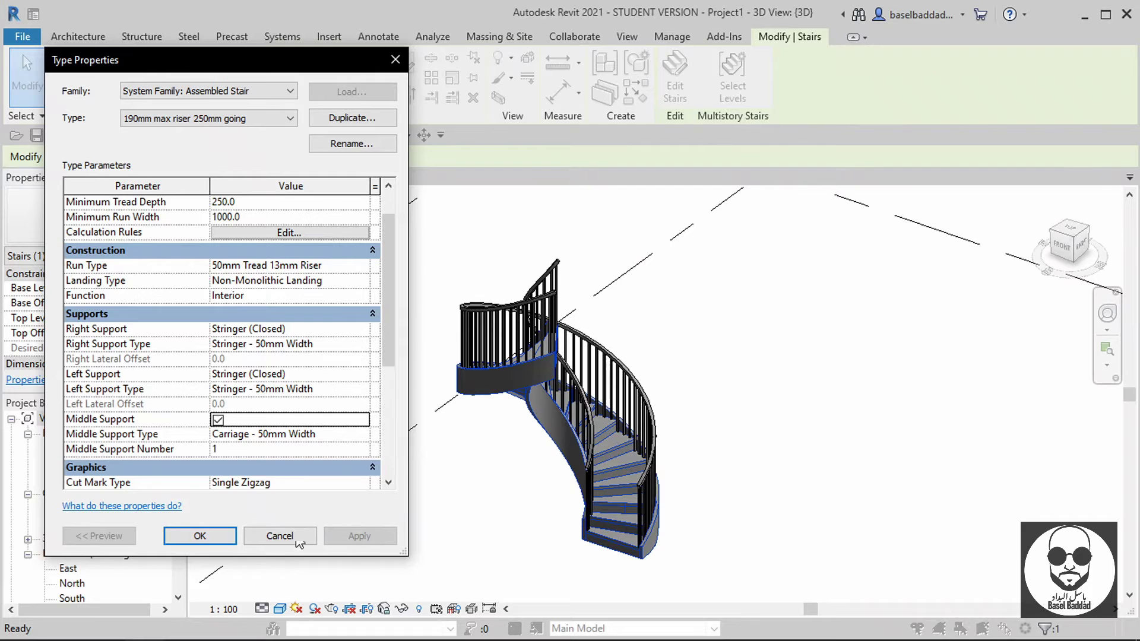
left_click(209, 544)
middle_click_drag(378, 478, 558, 474, "shift")
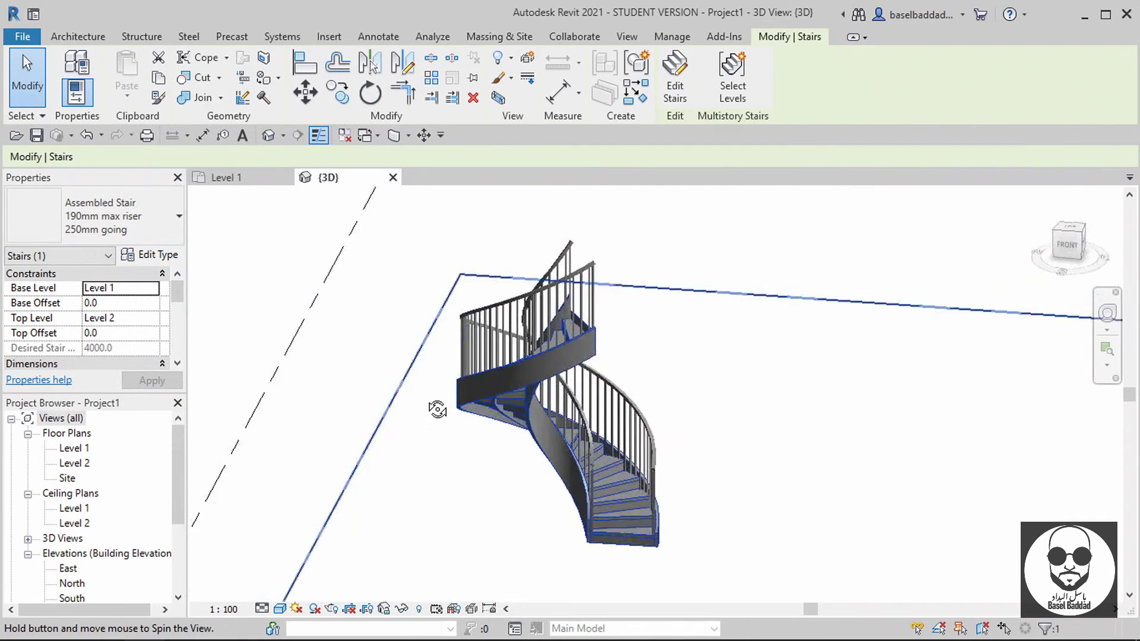
scroll(558, 473, "up", 3)
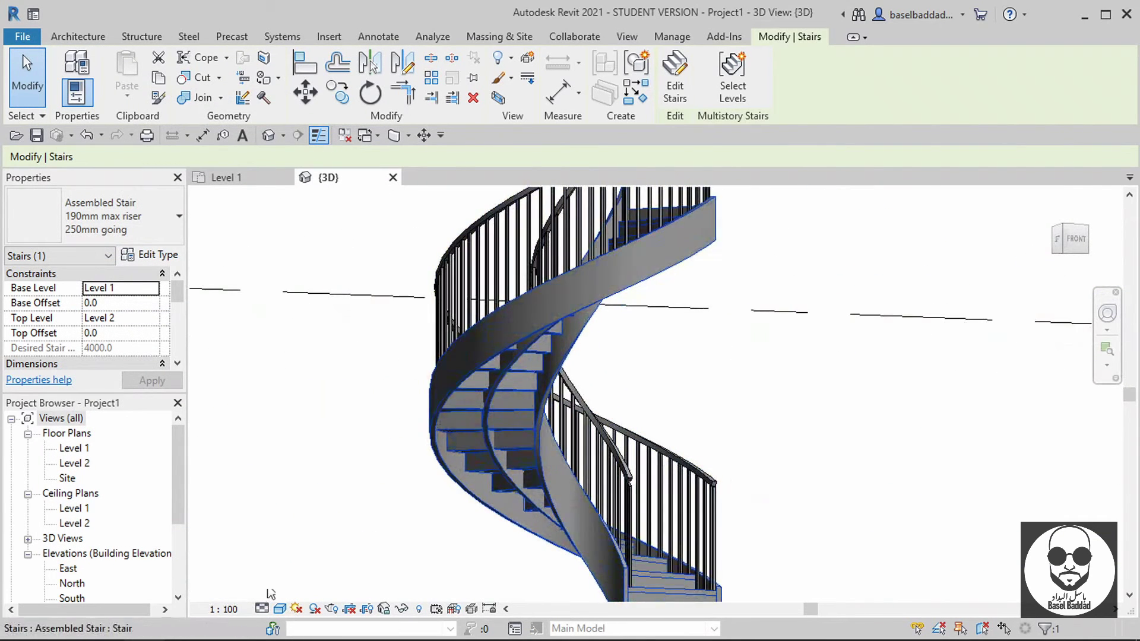
left_click(149, 259)
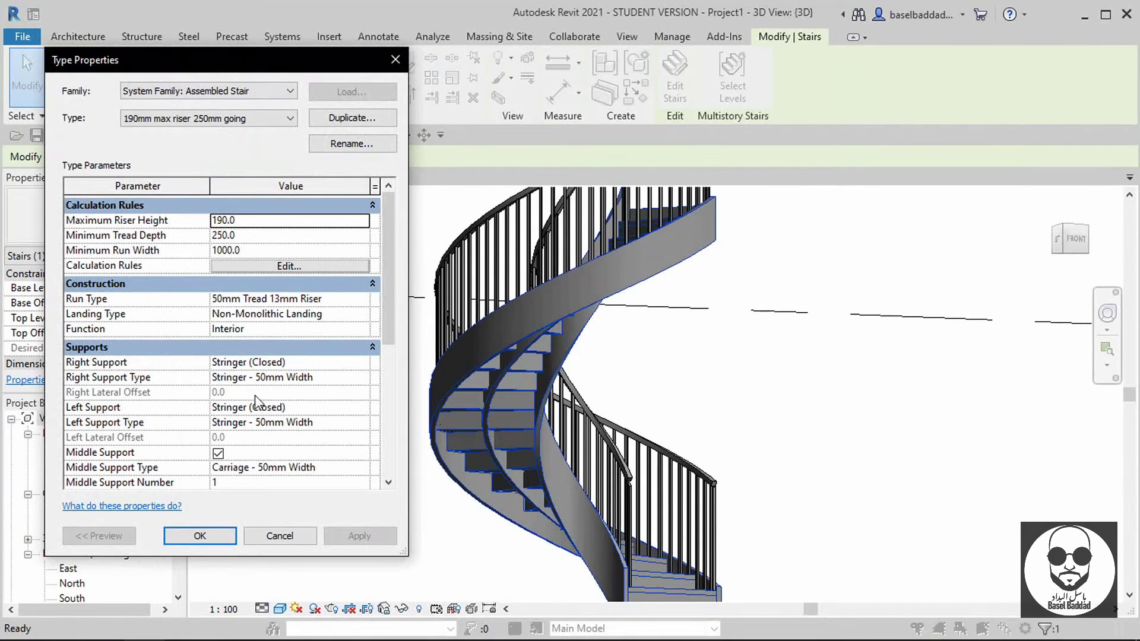
Set both the left and right supports of the stair type to None
left_click(363, 410)
left_click(326, 425)
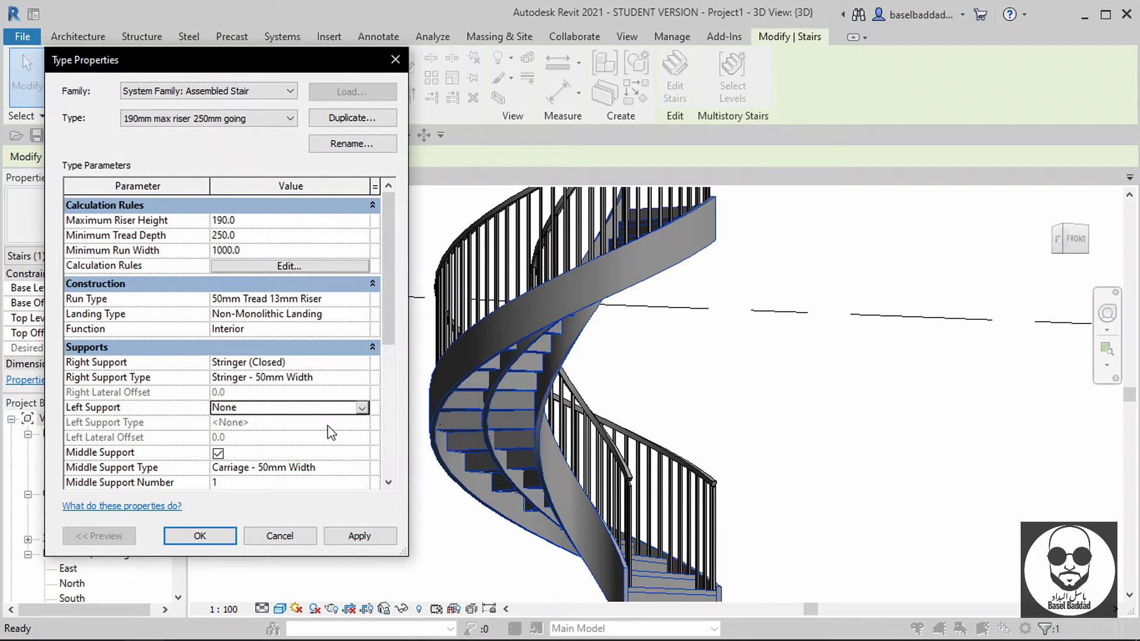
left_click(365, 538)
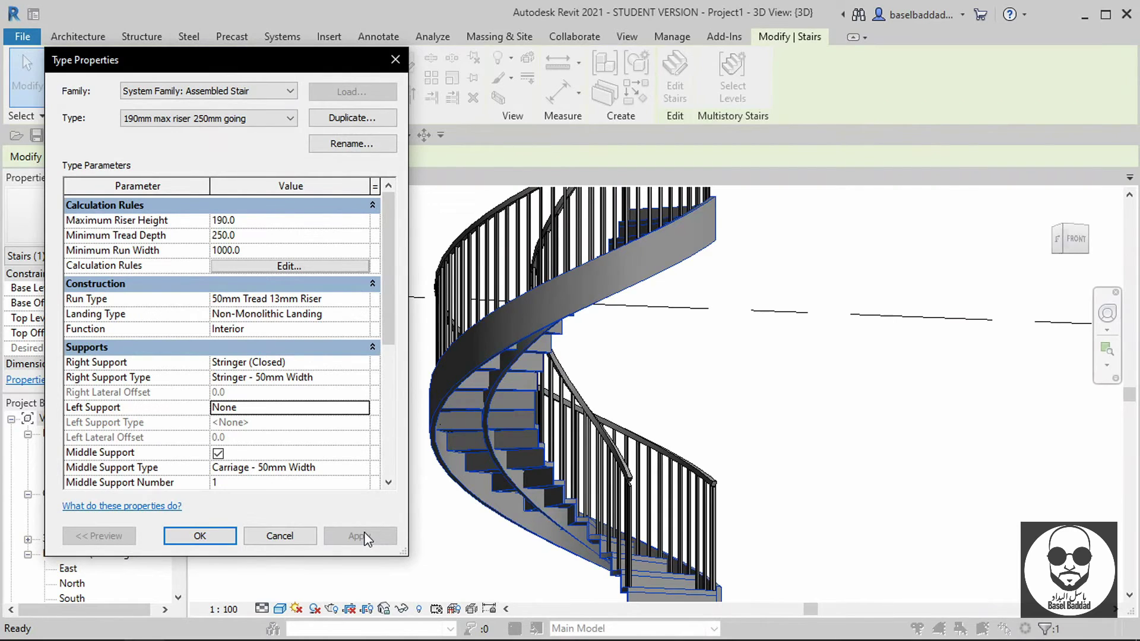
left_click(362, 363)
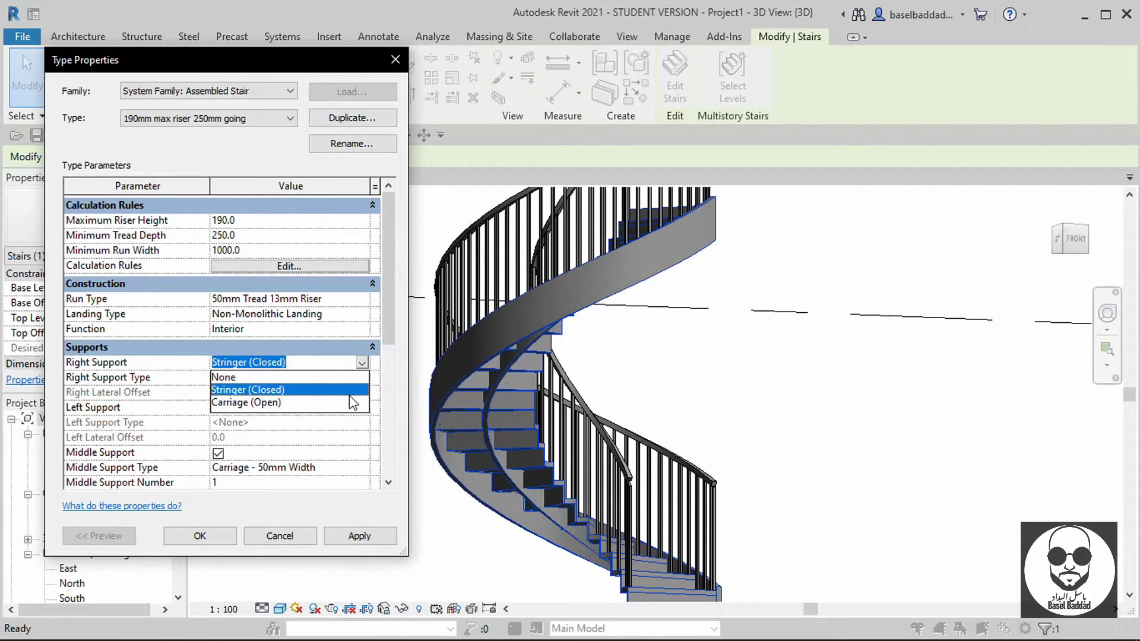
left_click(343, 378)
left_click(357, 541)
Turn off risers in the 50mm Tread 13mm Riser run type, leaving open treads
left_click(362, 299)
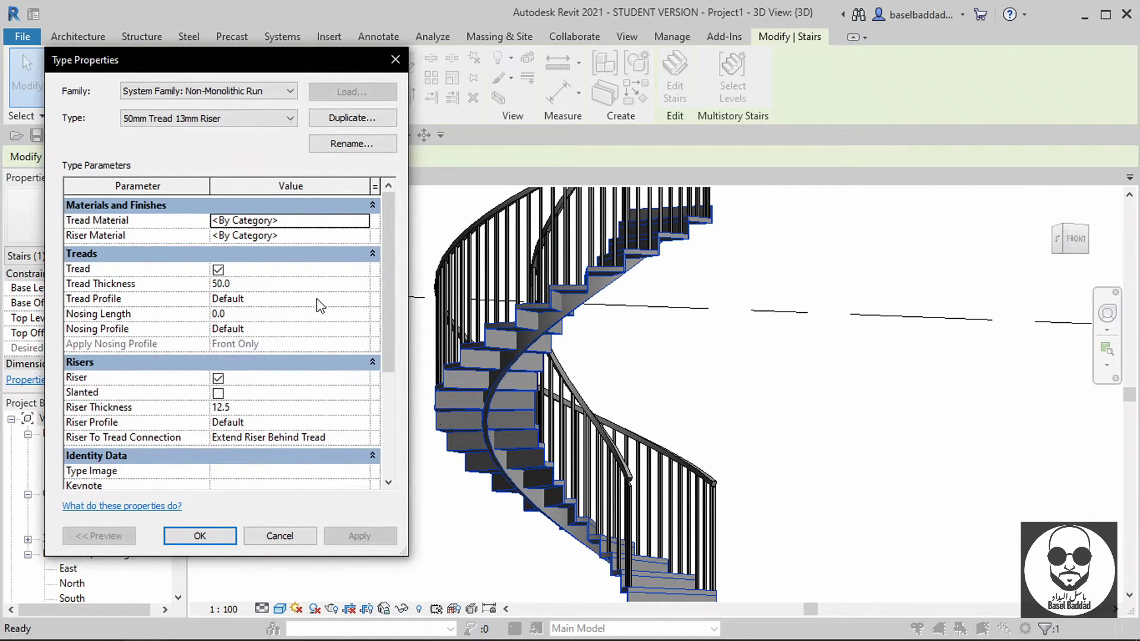
left_click(218, 380)
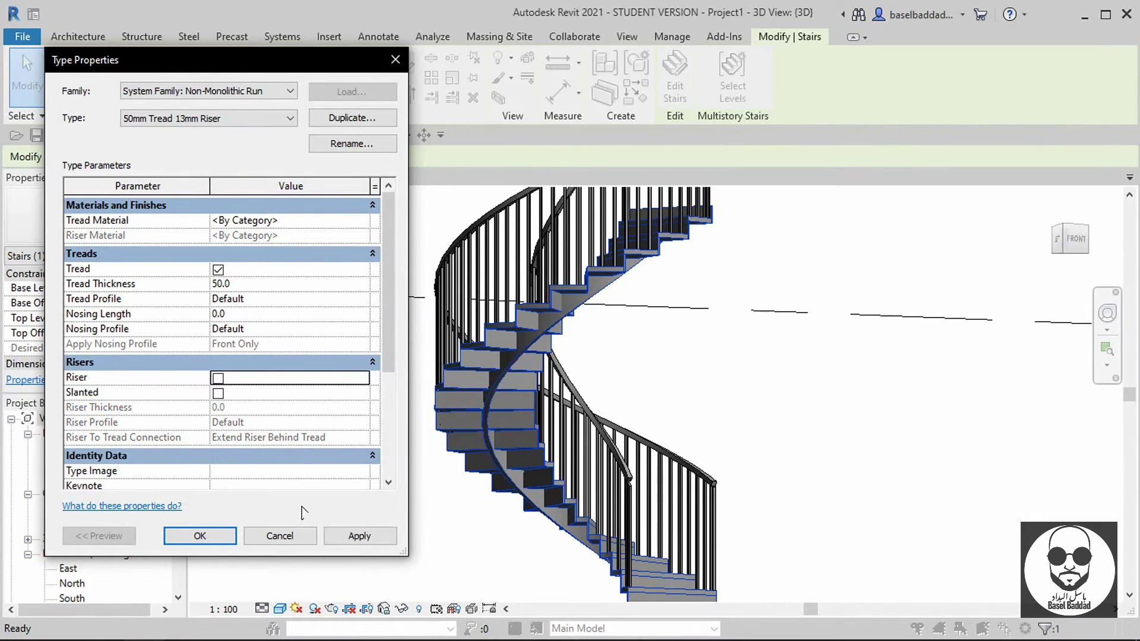
left_click(360, 535)
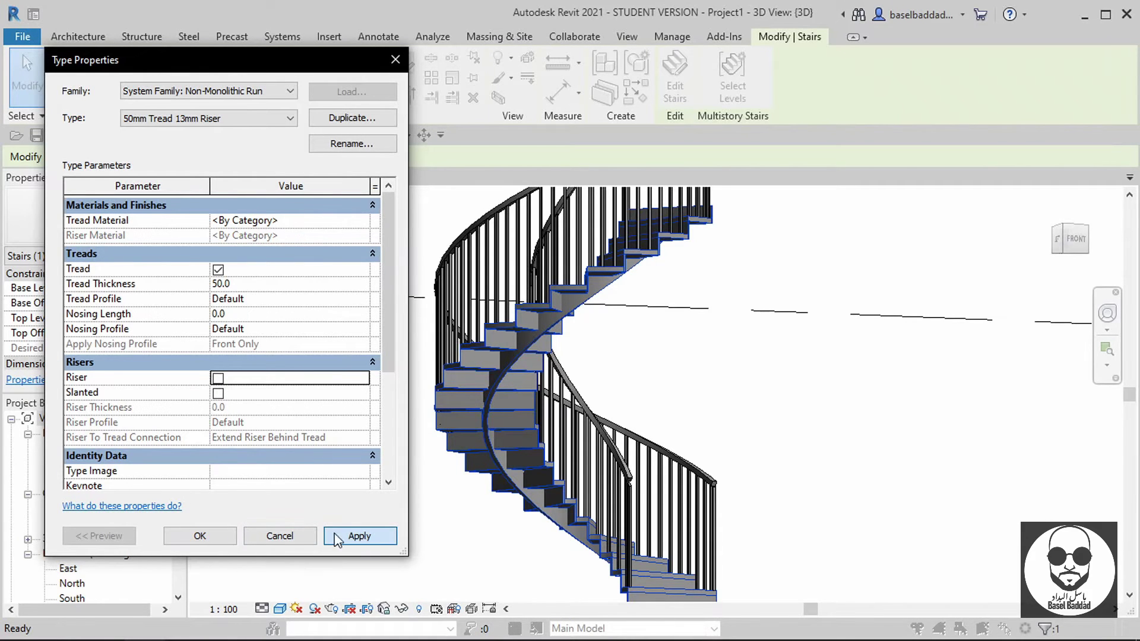
left_click(202, 536)
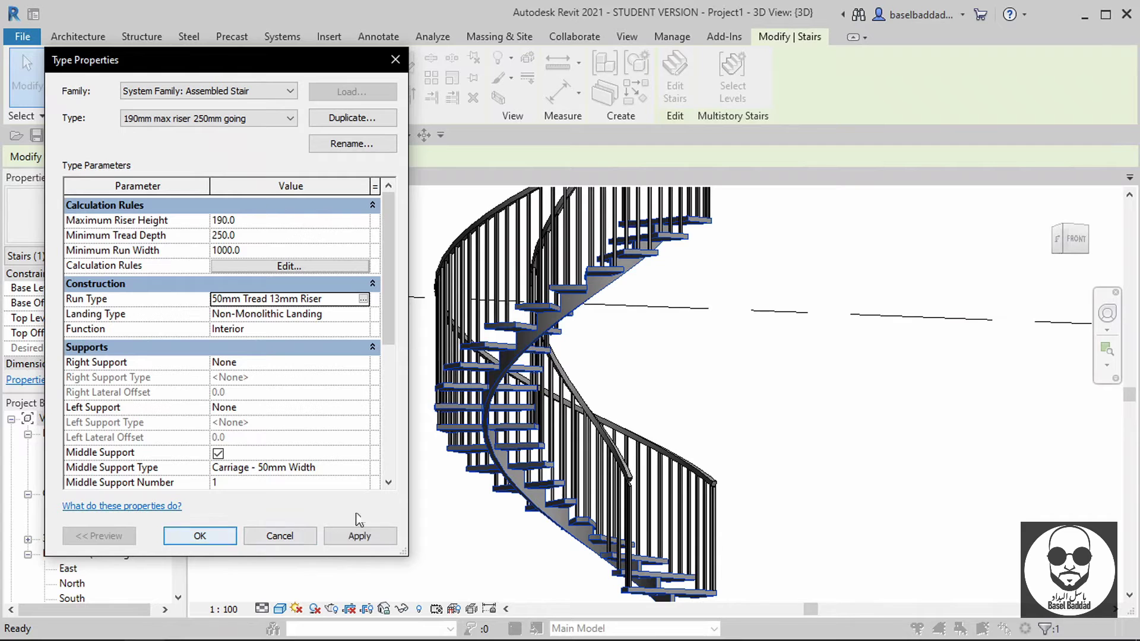
left_click(172, 536)
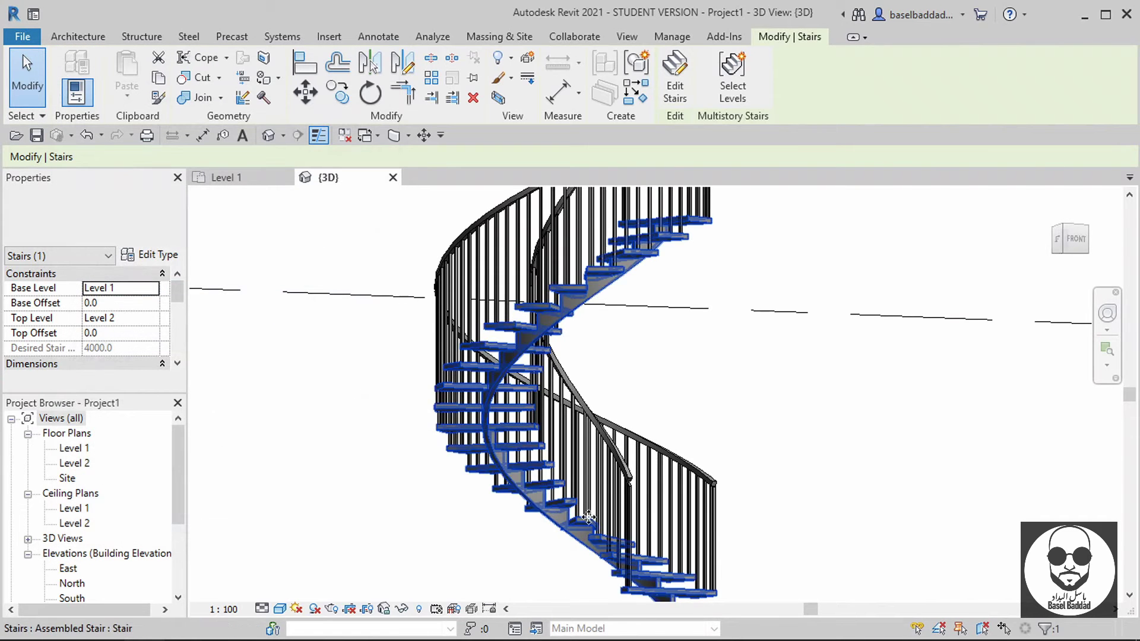
middle_click_drag(767, 532, 494, 518, "shift")
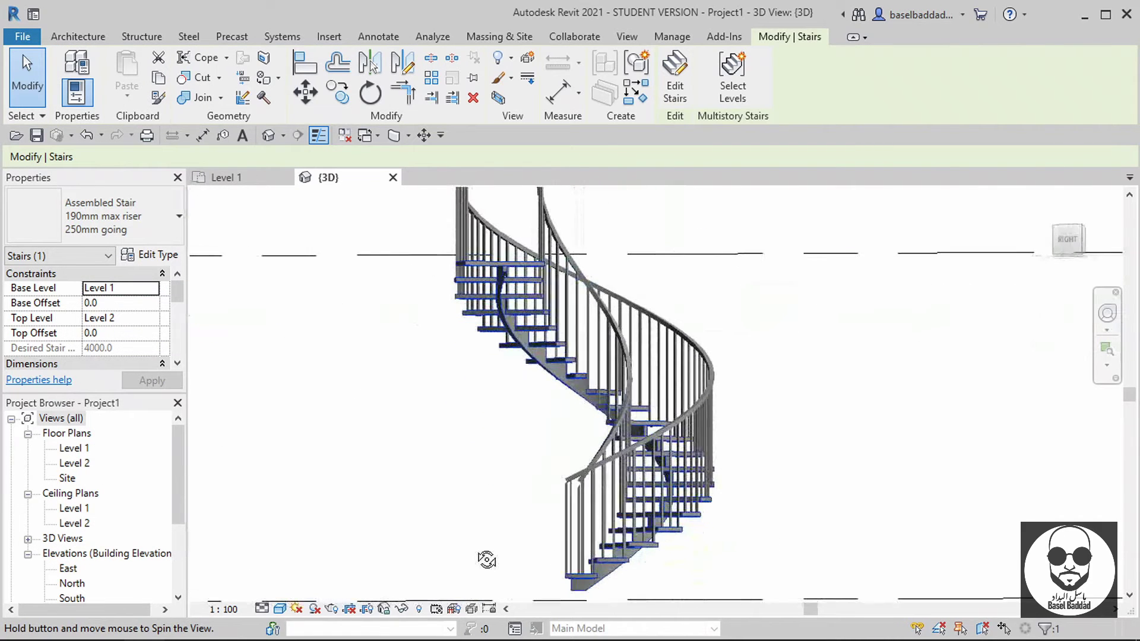
middle_click_drag(558, 415, 601, 493, "shift")
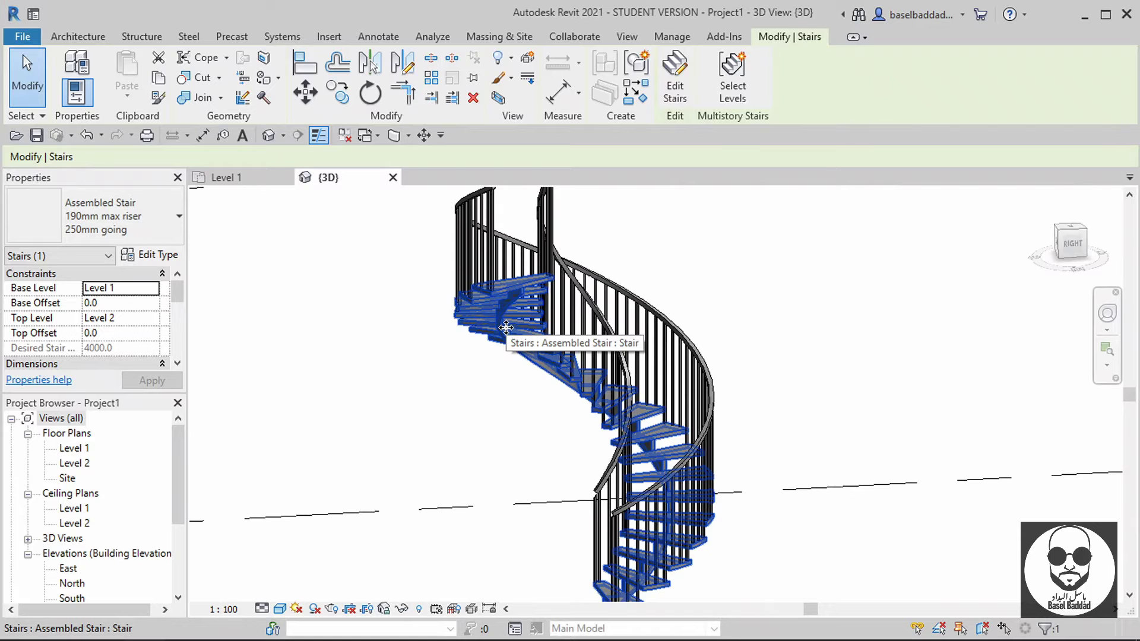
Delete the stair railings, leaving bare treads on the middle carriage
key("Escape")
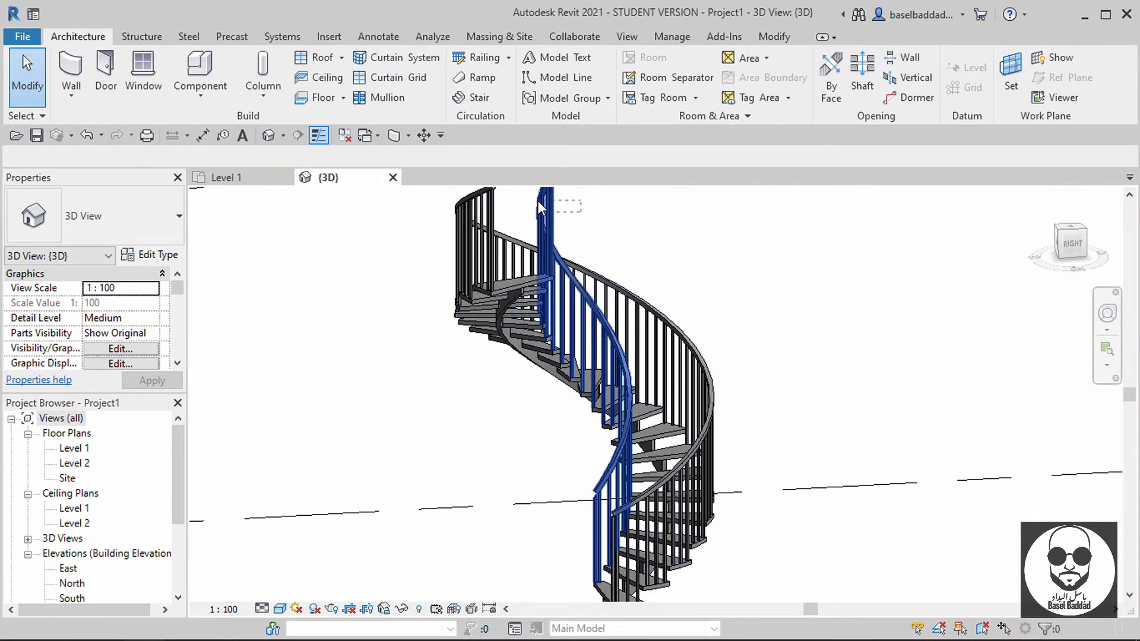
left_click(475, 207)
key("Delete")
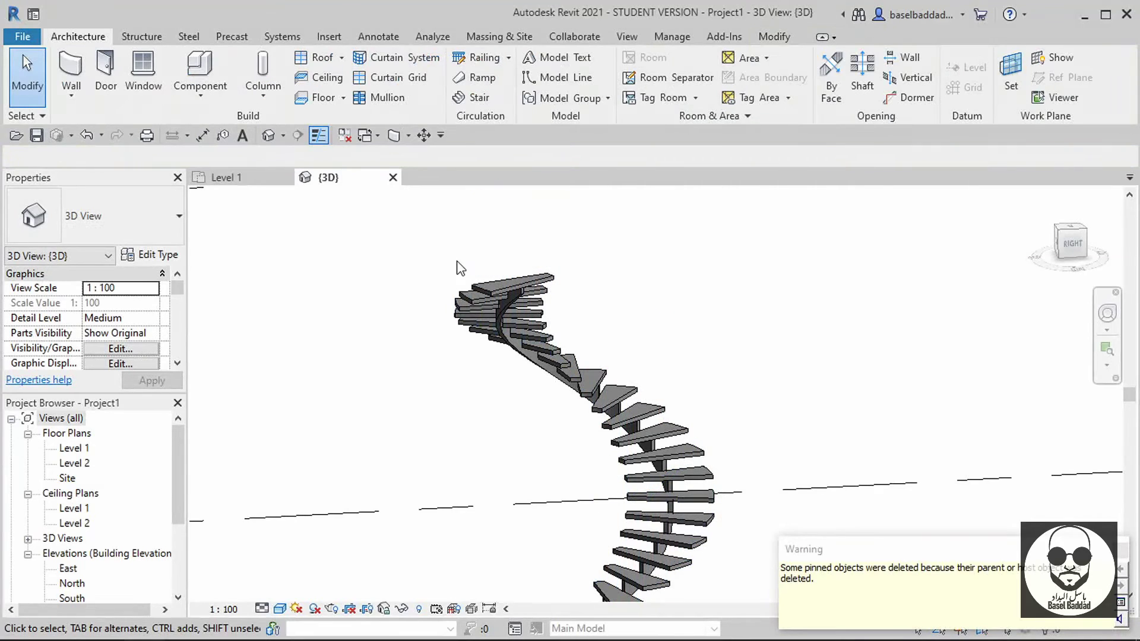
middle_click_drag(453, 365, 599, 395, "shift")
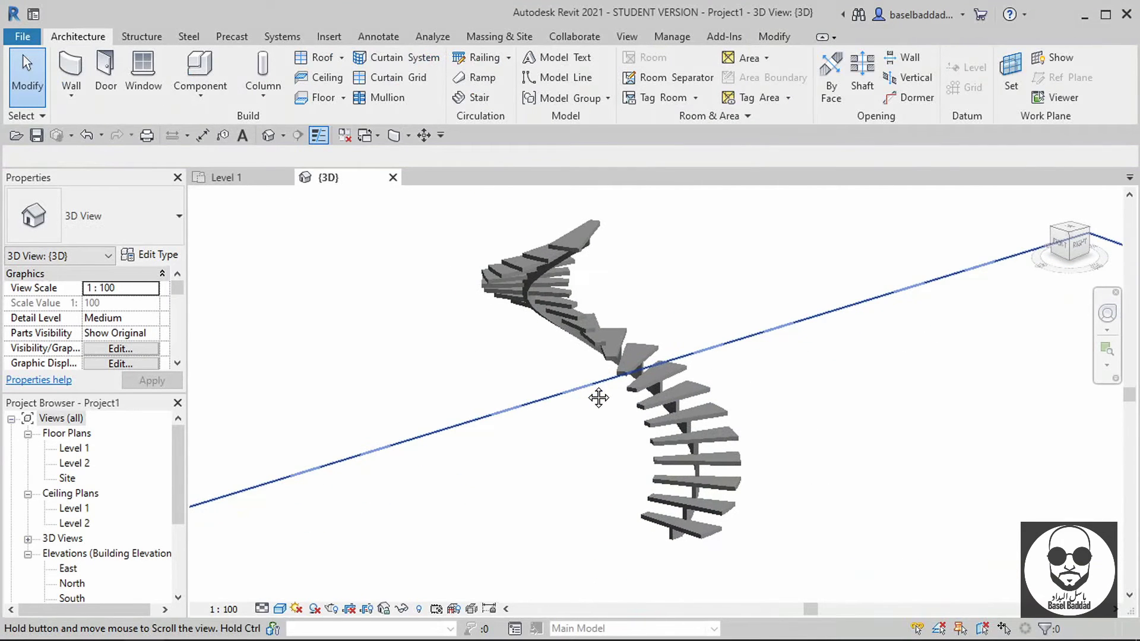
left_click(559, 309)
Set the middle carriage width to 100
left_click(155, 255)
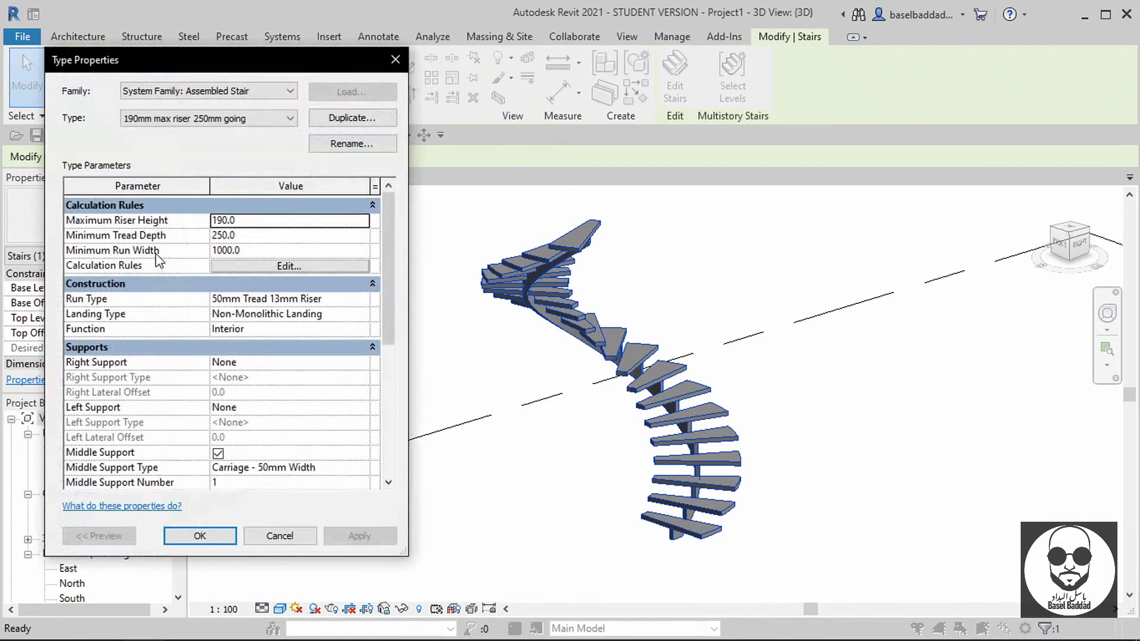
scroll(354, 414, "down", 1)
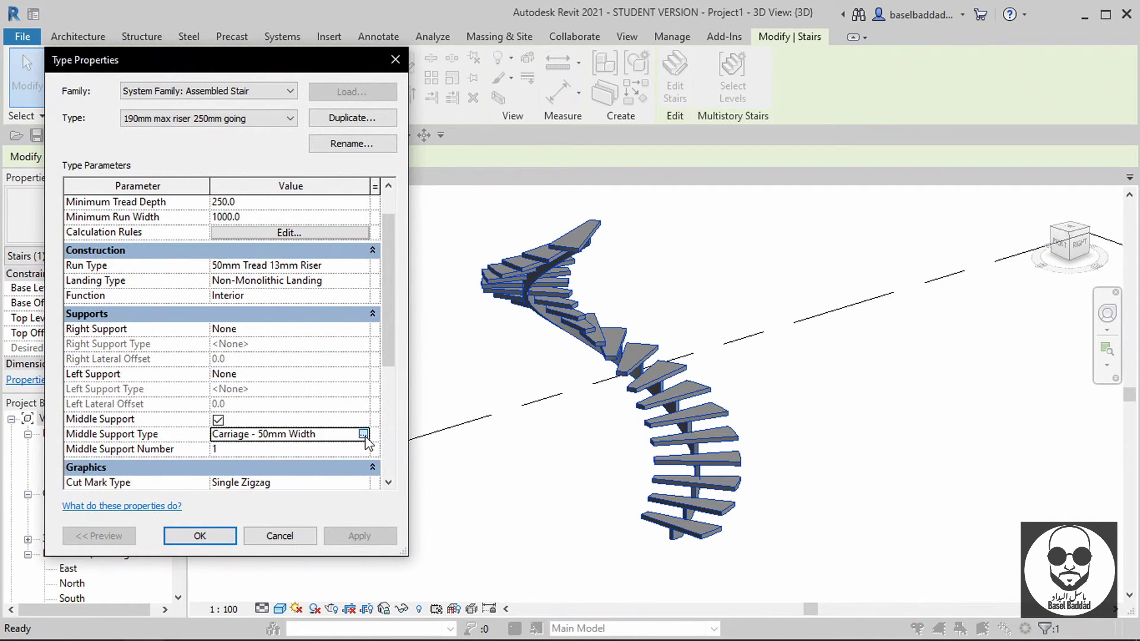
left_click(364, 436)
left_click(291, 299)
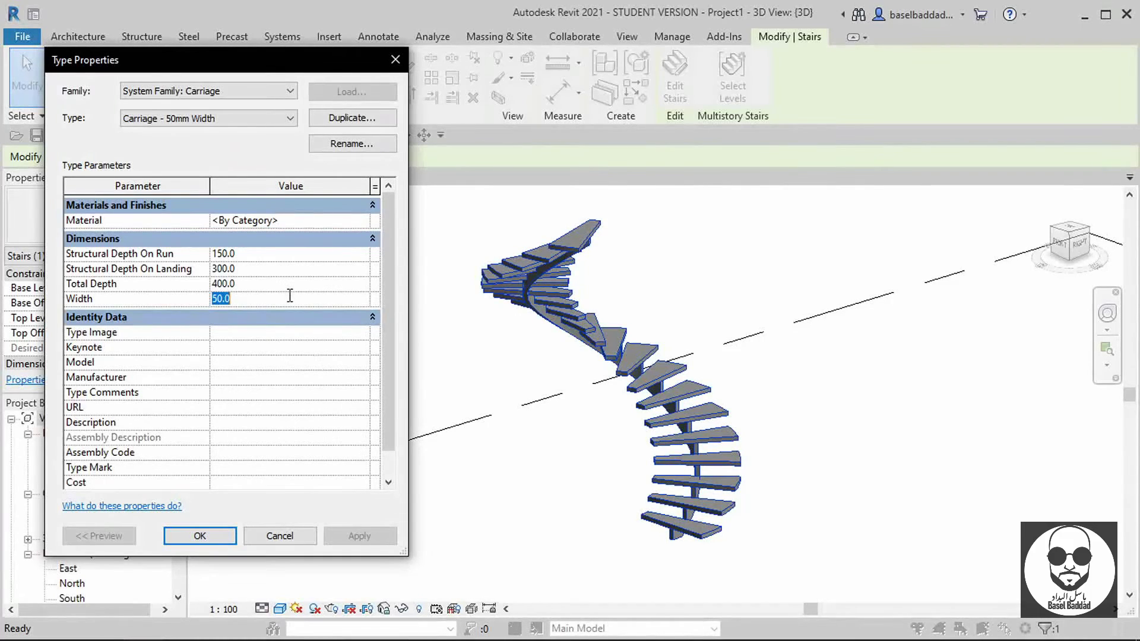
type("100")
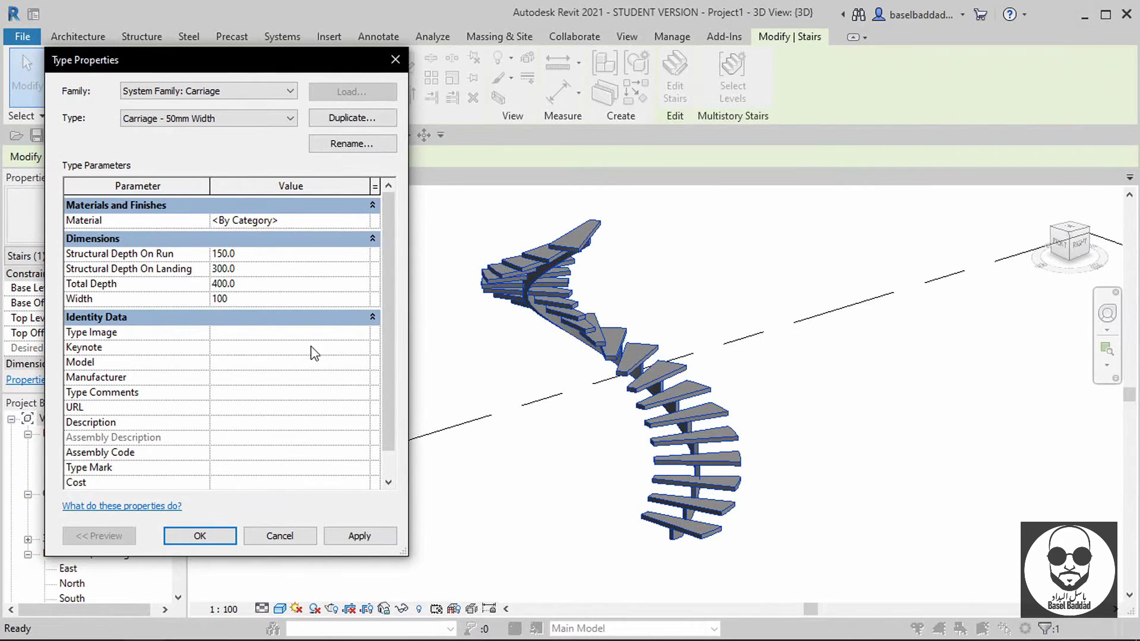
left_click(359, 536)
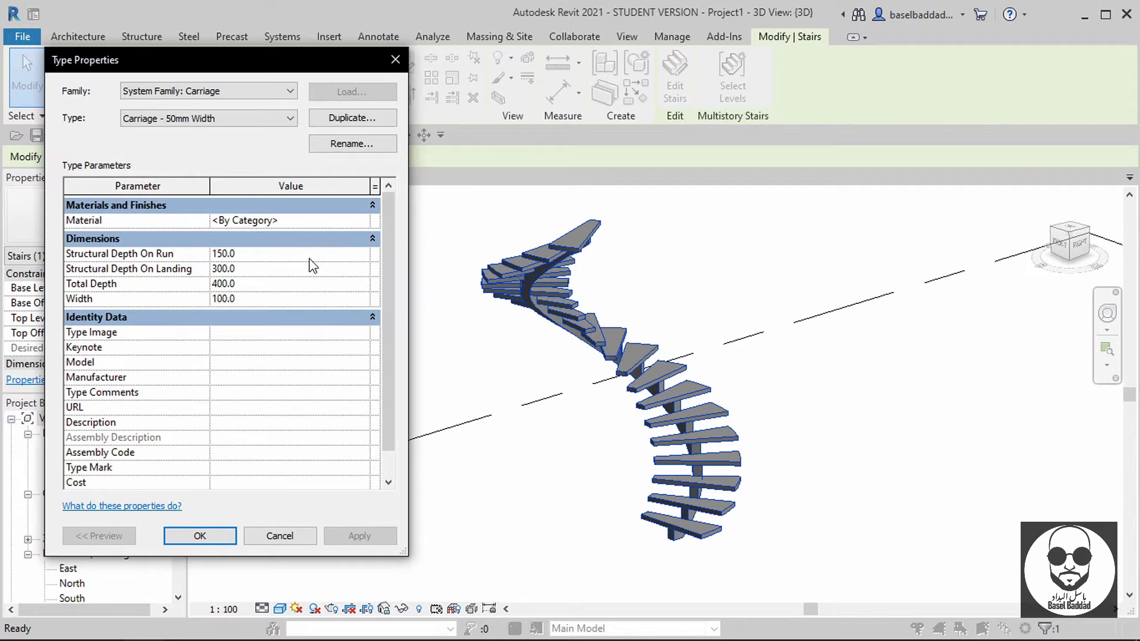
Set the carriage total depth to 200
left_click(351, 253)
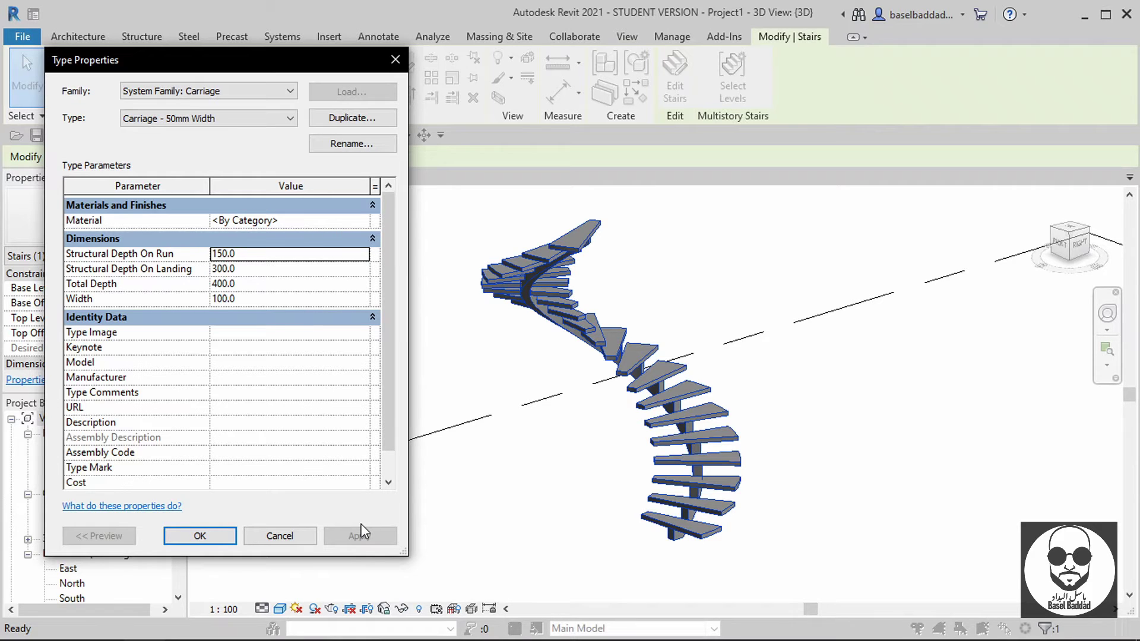
left_click(273, 283)
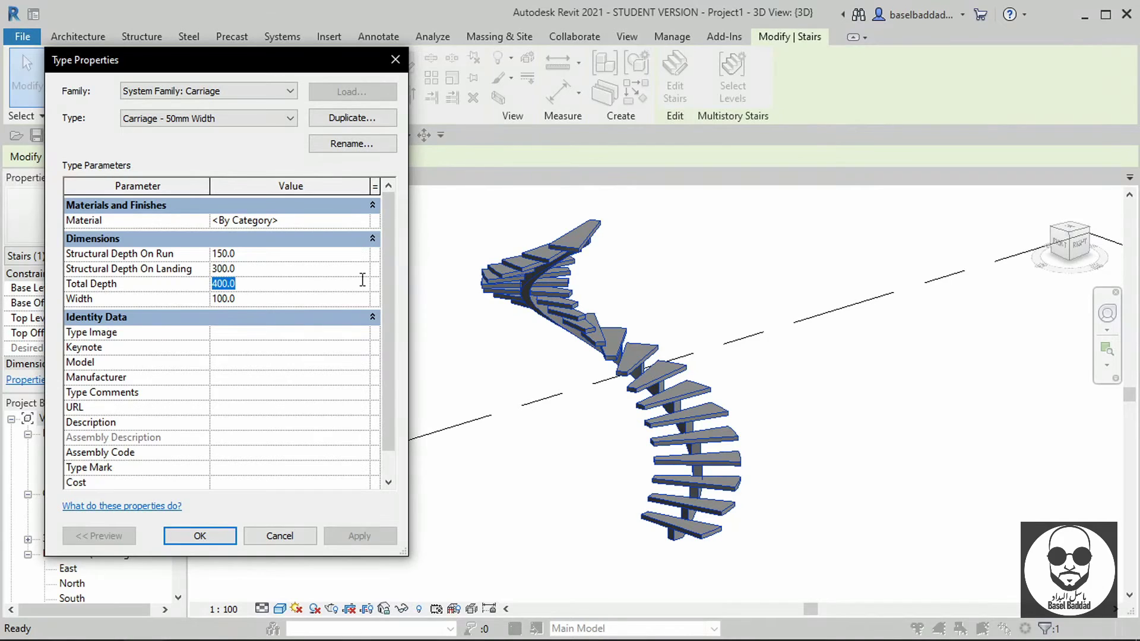
type("200")
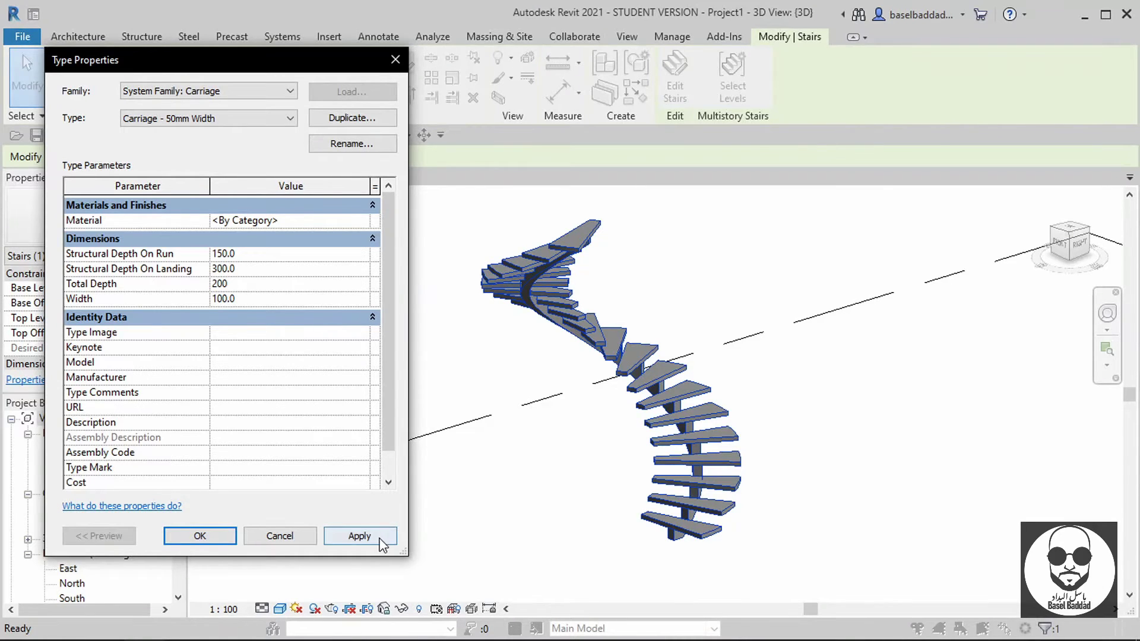
left_click(359, 535)
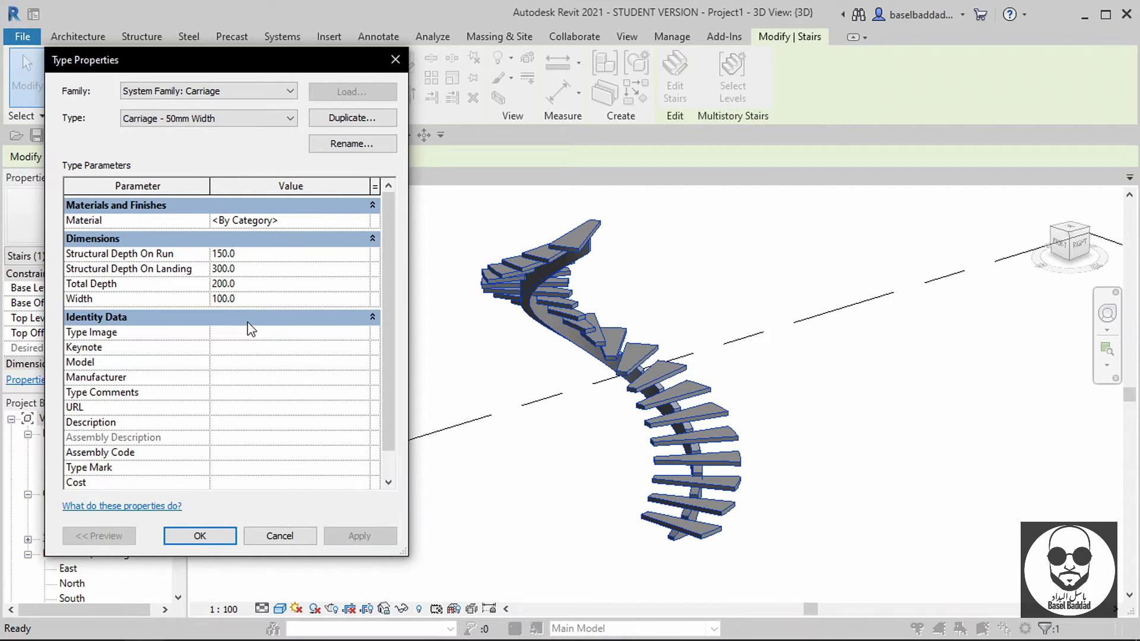
left_click(259, 252)
Try a 400 structural depth on run, restore it to 150, and confirm both type dialogs
type("400")
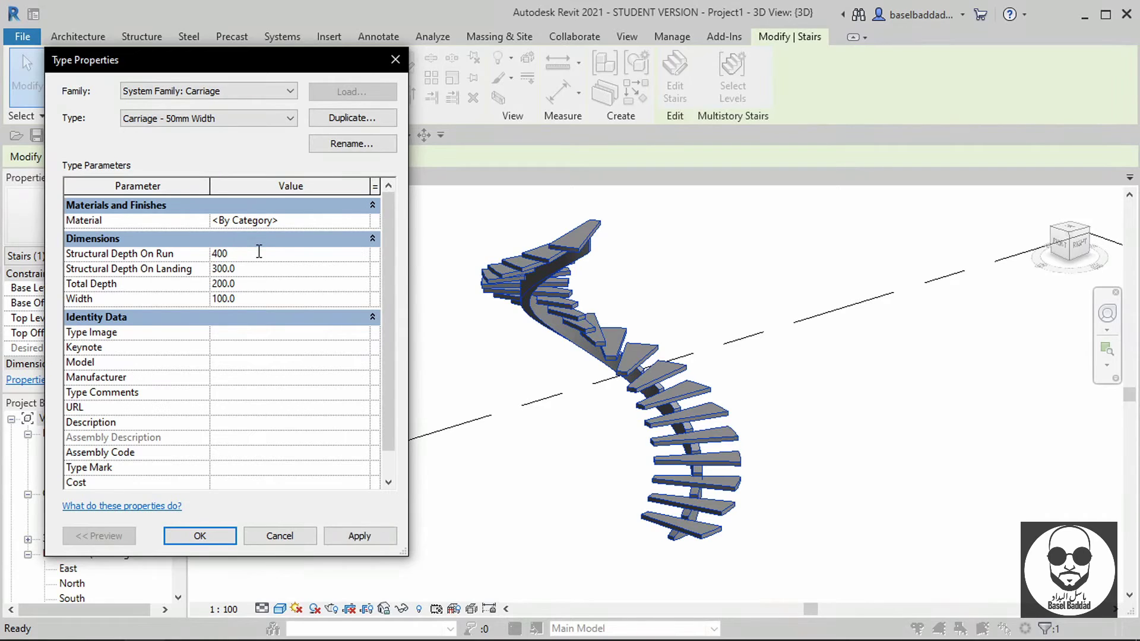
left_click(380, 539)
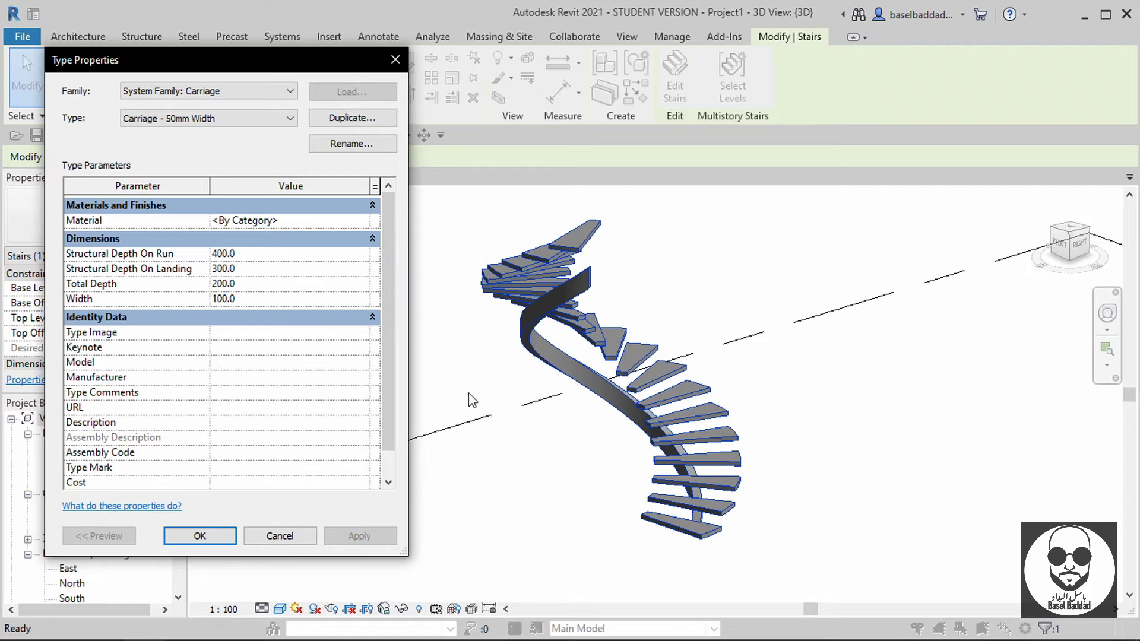
left_click(257, 255)
type("15")
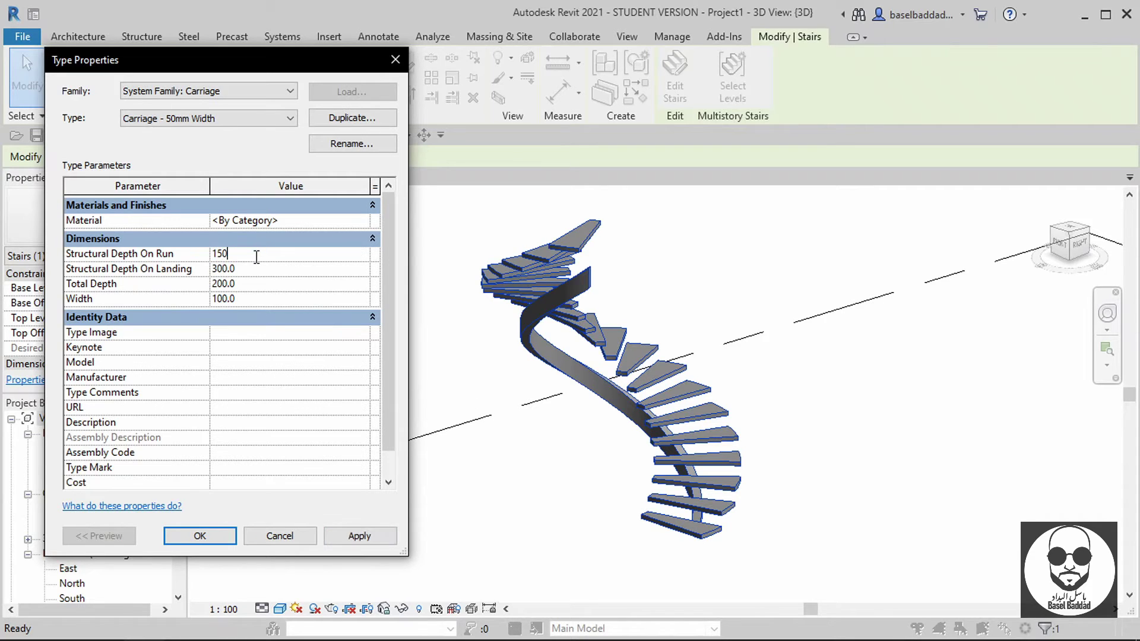
left_click(395, 541)
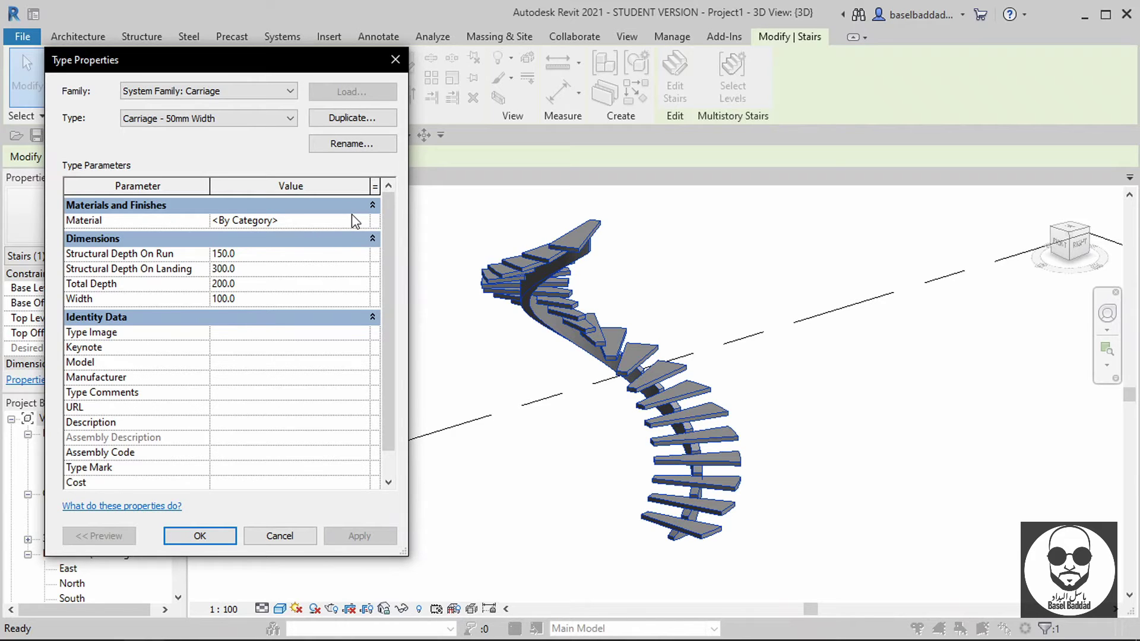
scroll(240, 439, "down", 1)
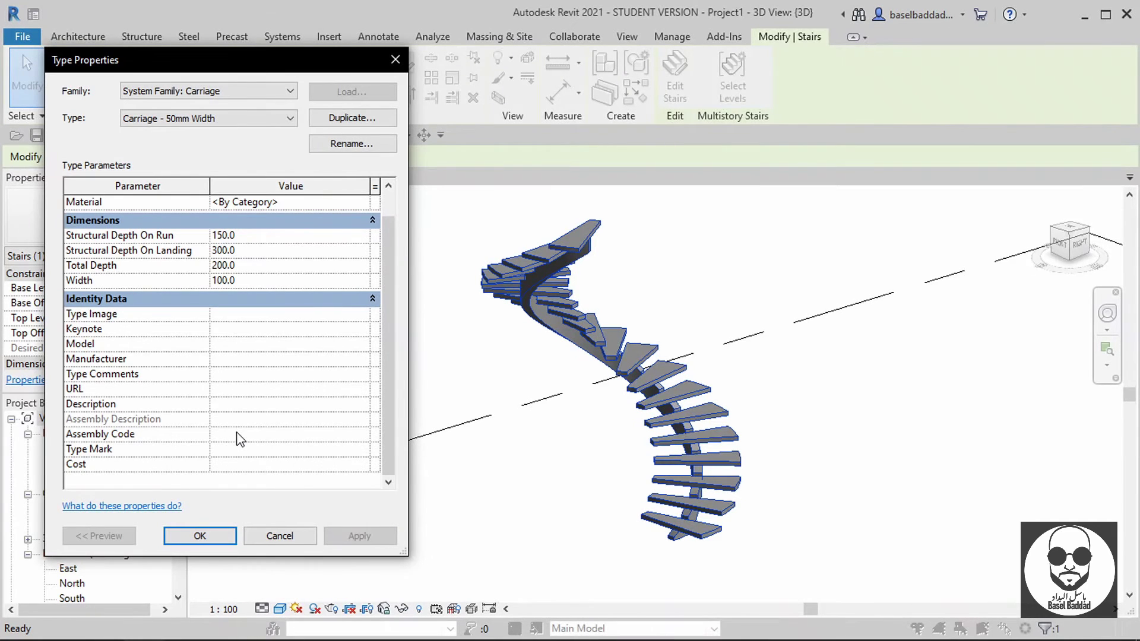
left_click(209, 535)
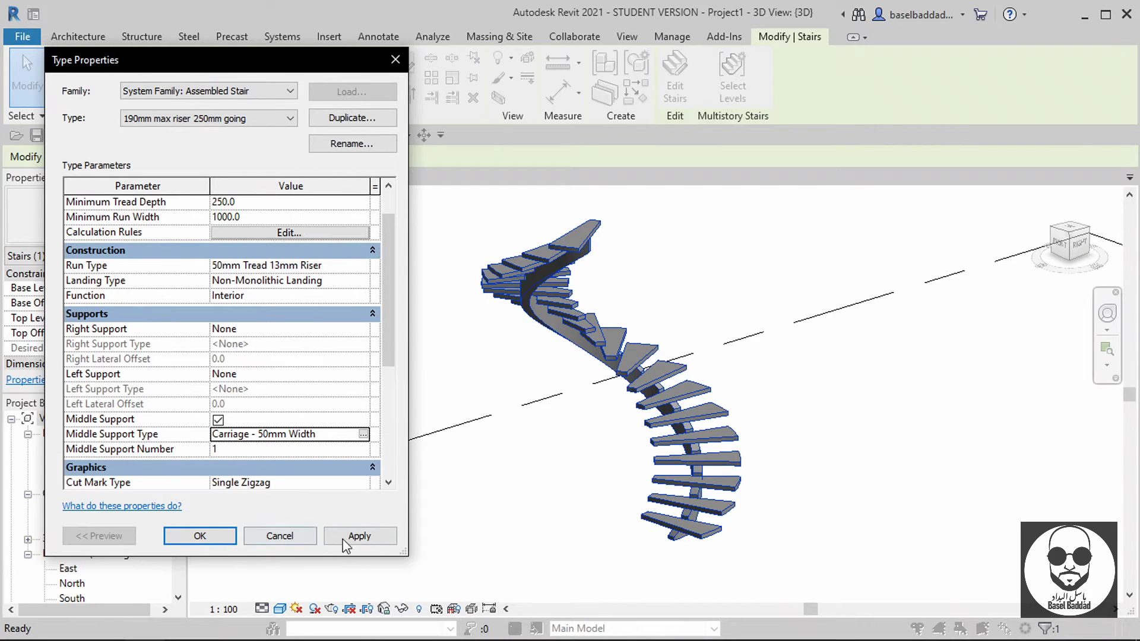
left_click(208, 537)
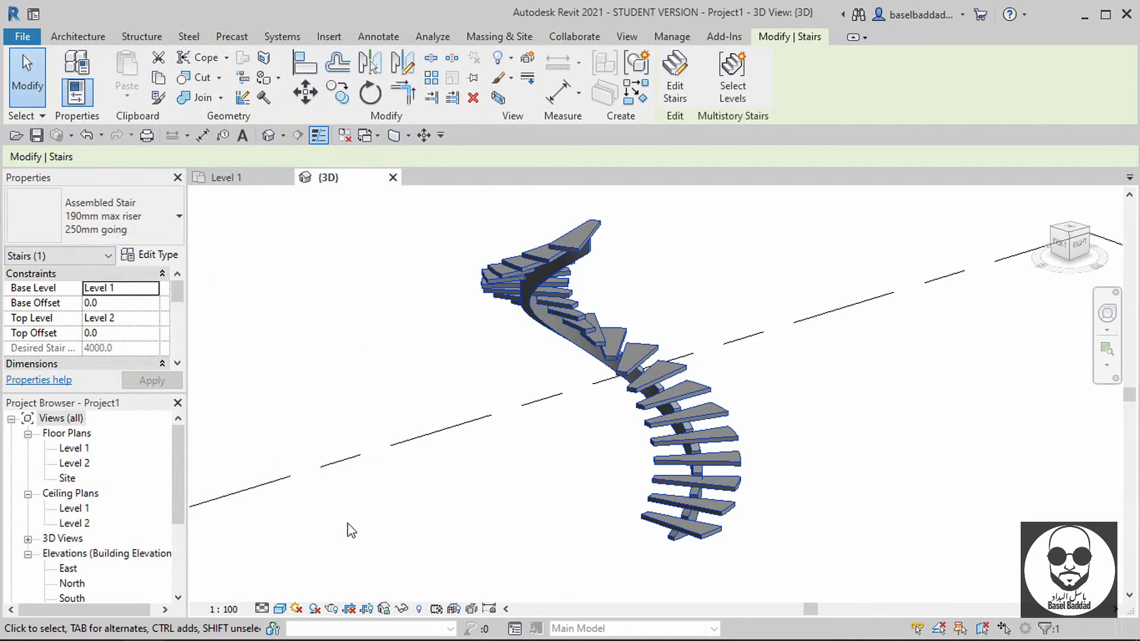
Delete the assembled stair and return to the Level 1 floor plan
left_click(387, 524)
scroll(387, 525, "down", 2)
left_click(578, 495)
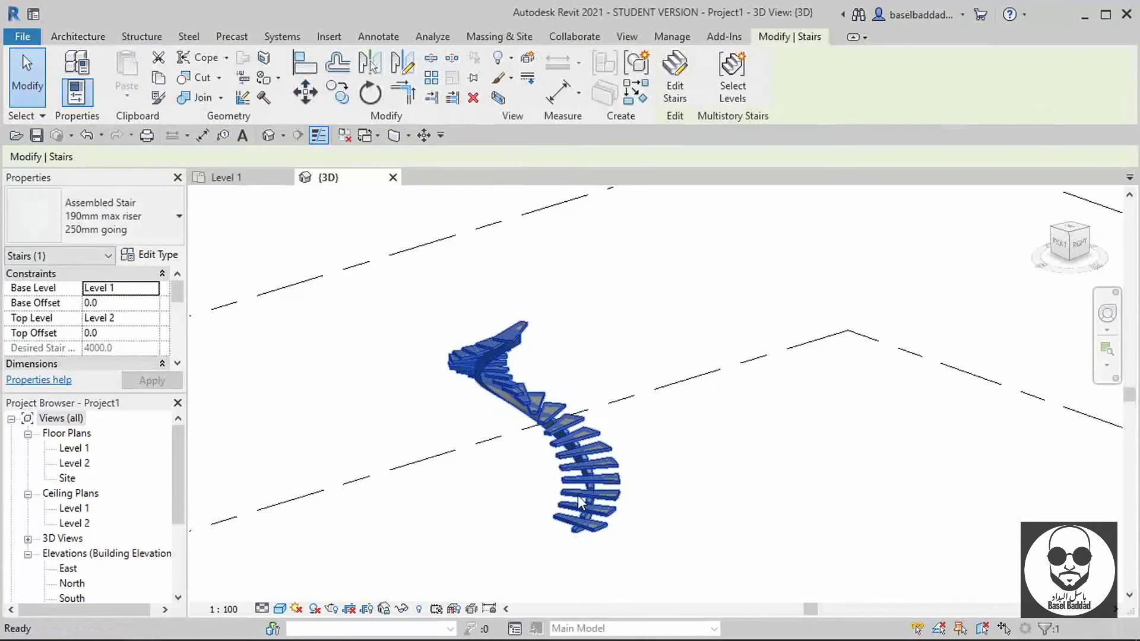
key("Delete")
double_click(74, 449)
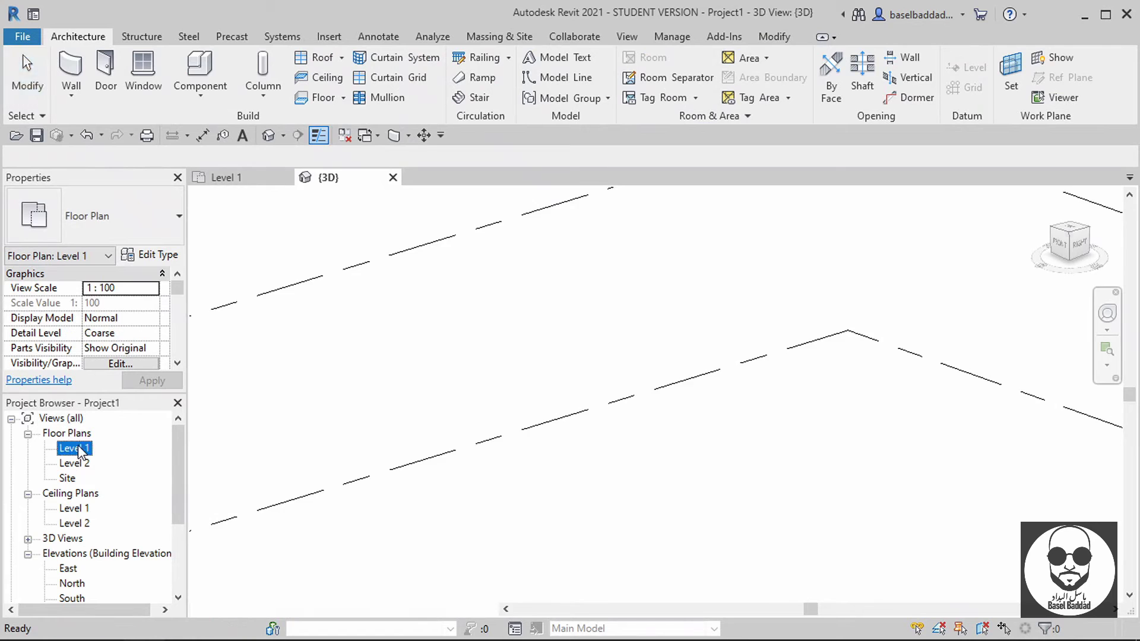
Sketch a 23-riser spiral run using the cast-in-place Monolithic Stair type
left_click(475, 98)
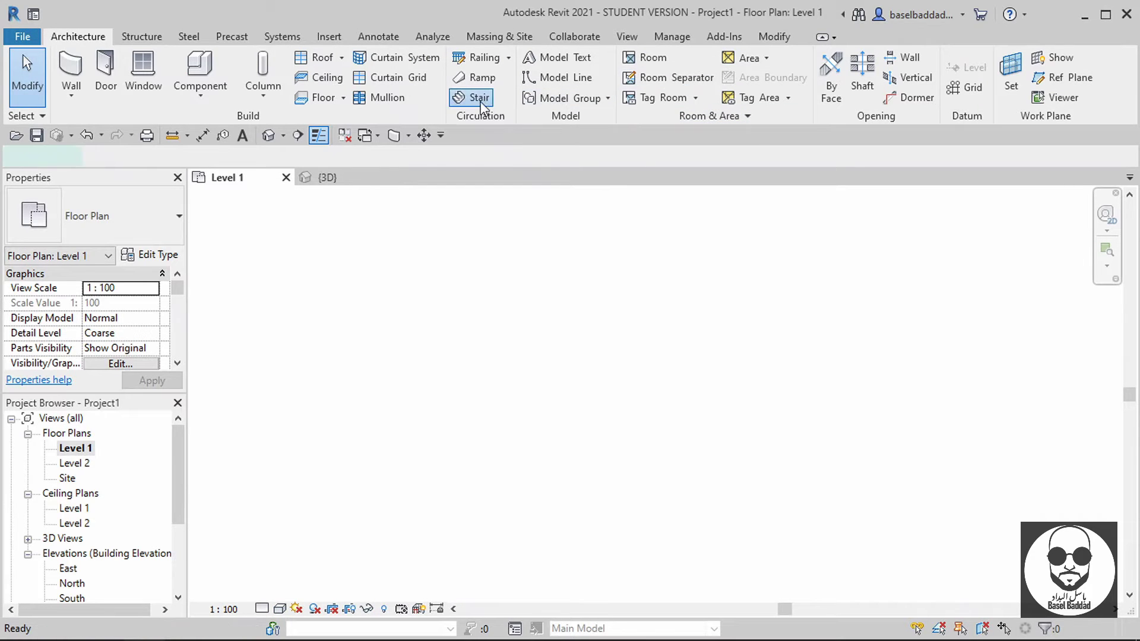
left_click(769, 61)
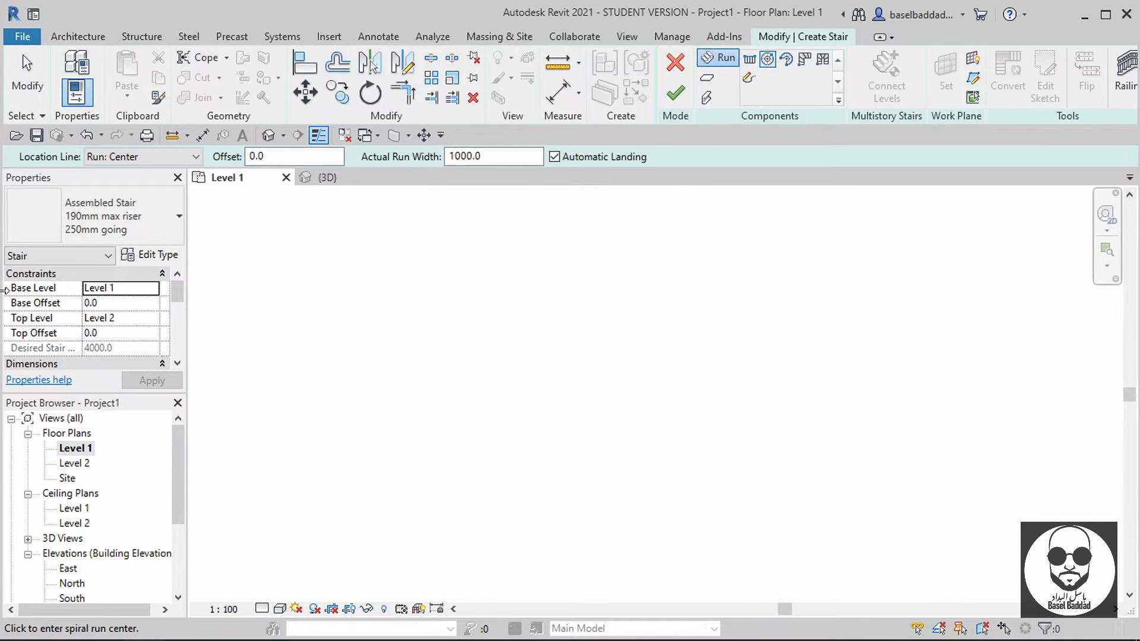
left_click(103, 216)
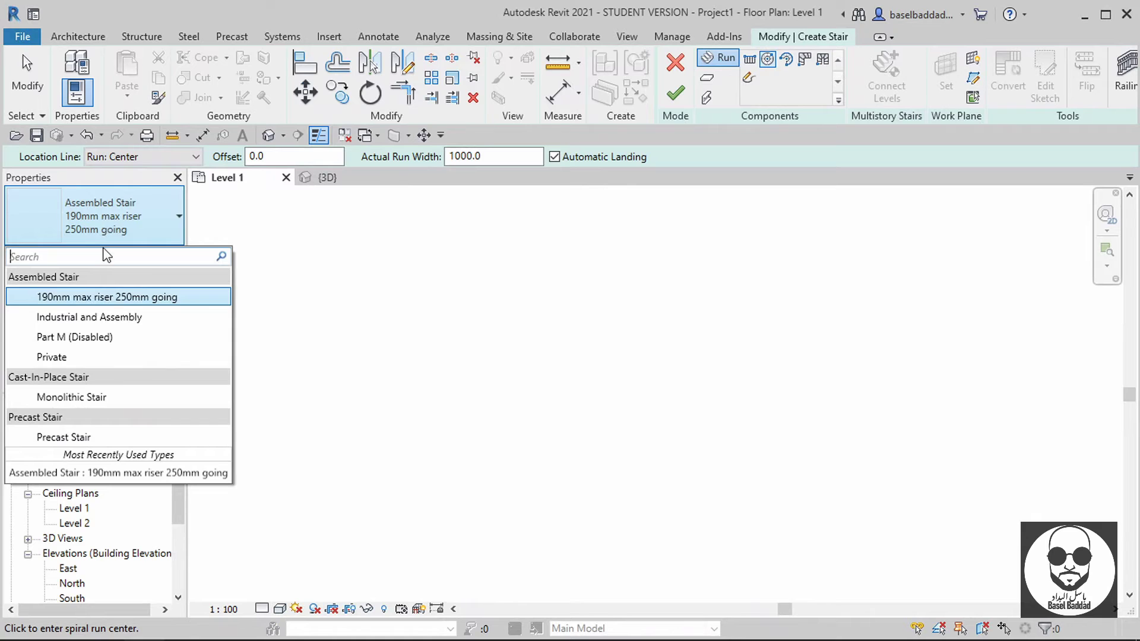
left_click(136, 408)
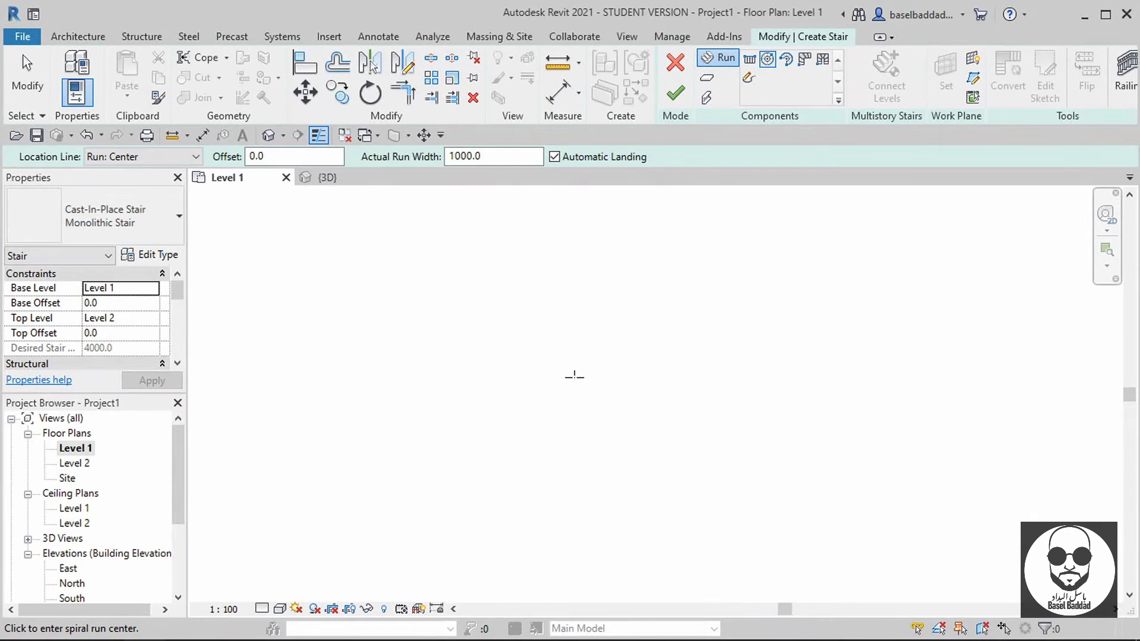
left_click(527, 364)
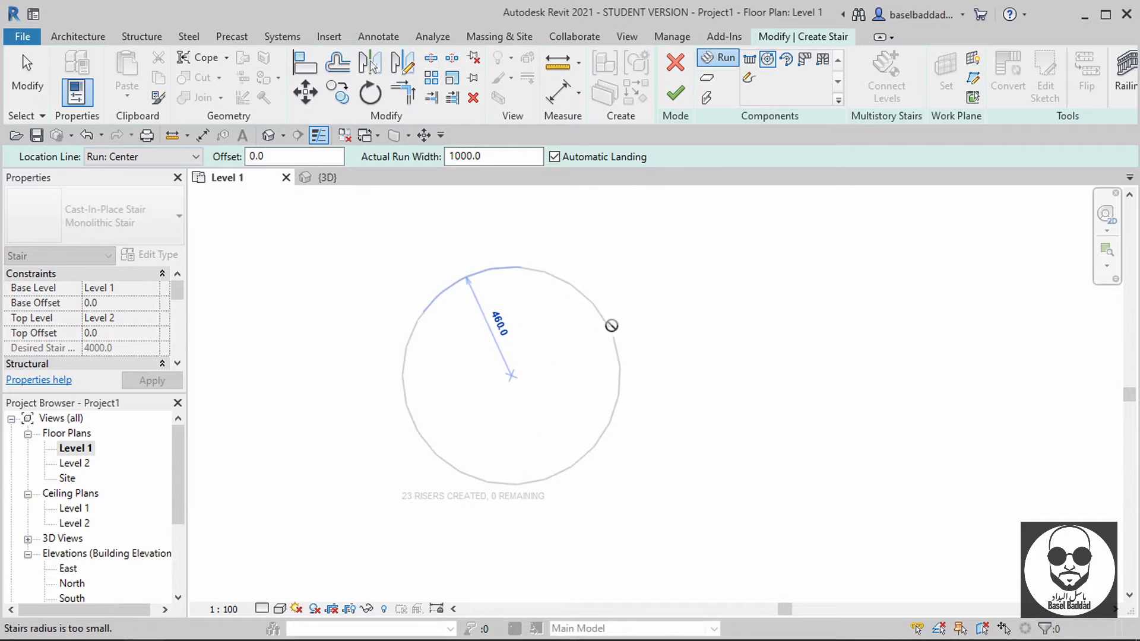
scroll(736, 294, "down", 2)
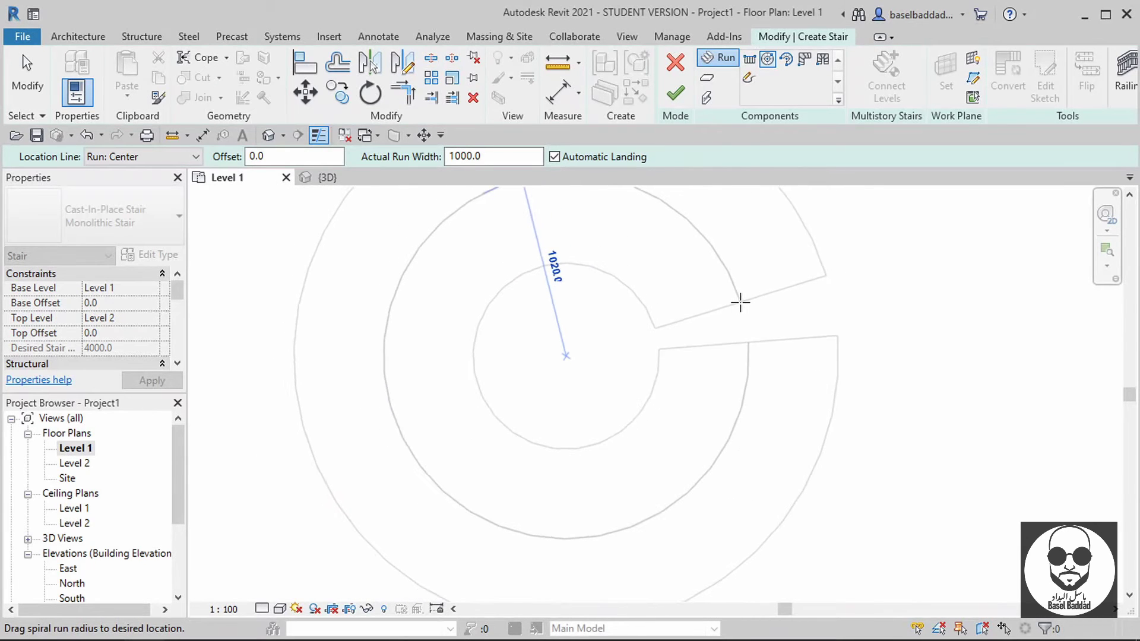
left_click(738, 301)
key("Escape")
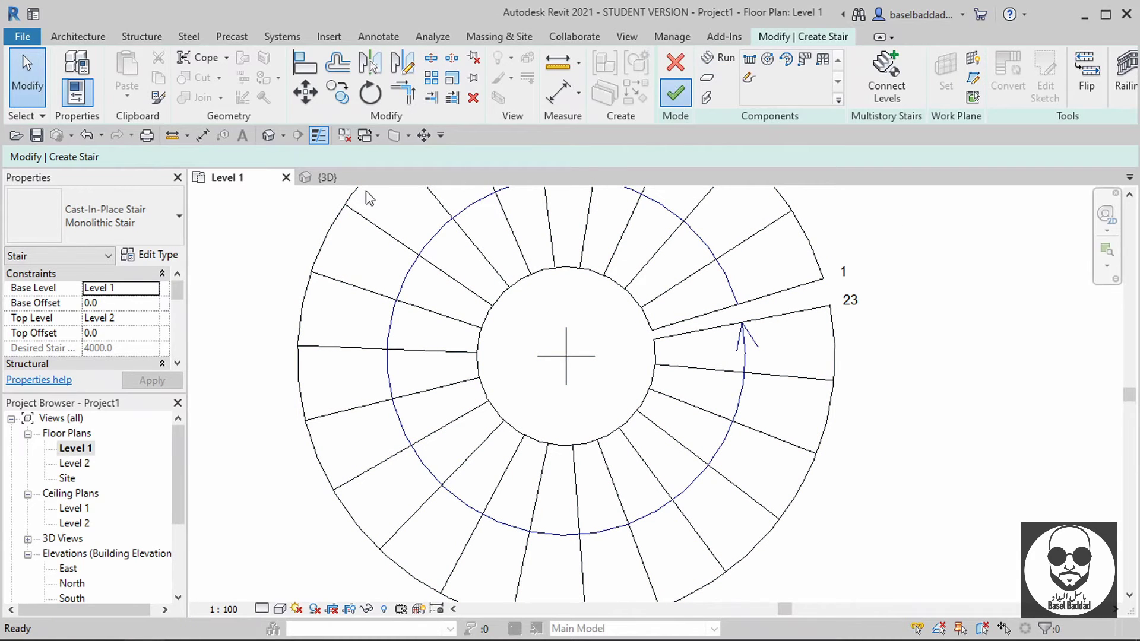
left_click(330, 178)
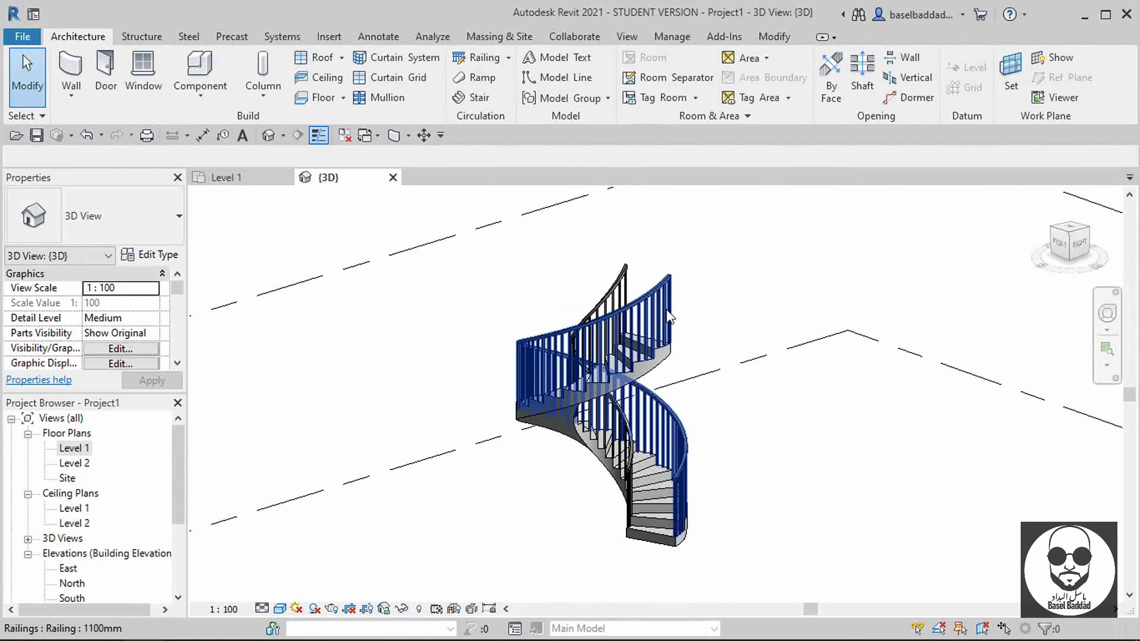
Change both stair railings from 1100mm to the 900mm Pipe type
left_click(663, 309)
left_click(629, 280, "ctrl")
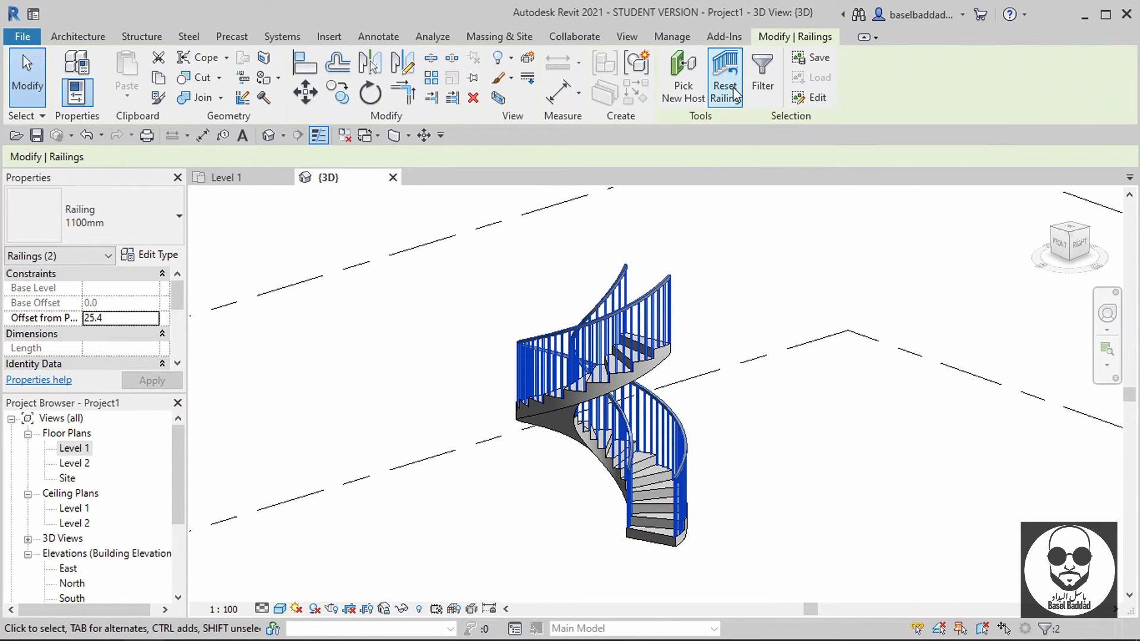
left_click(87, 237)
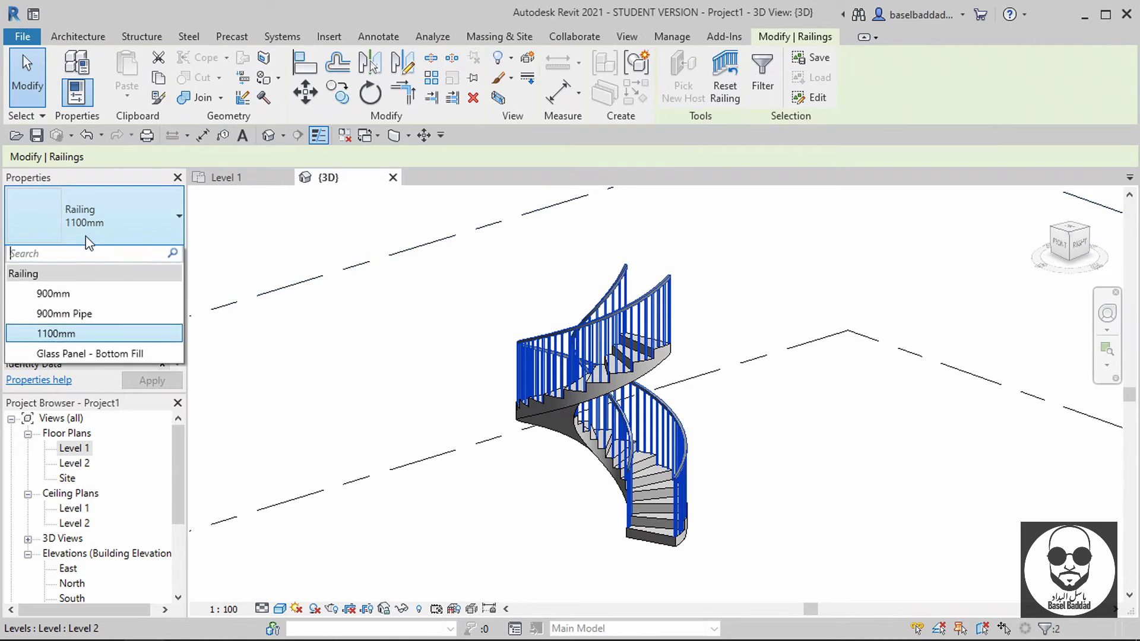
left_click(110, 321)
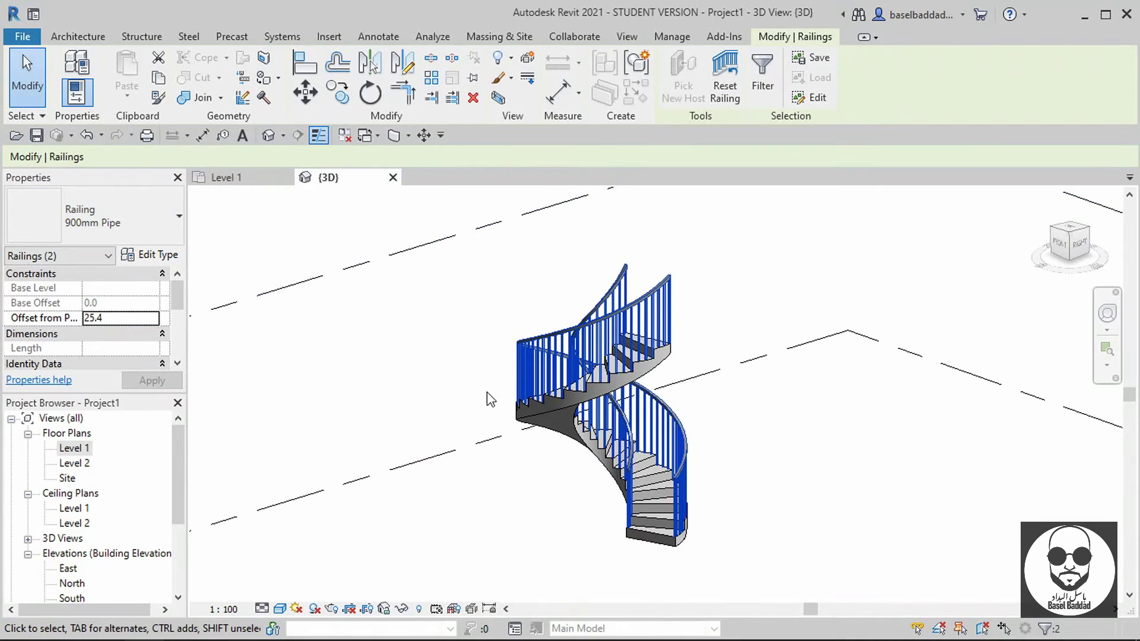
left_click(739, 467)
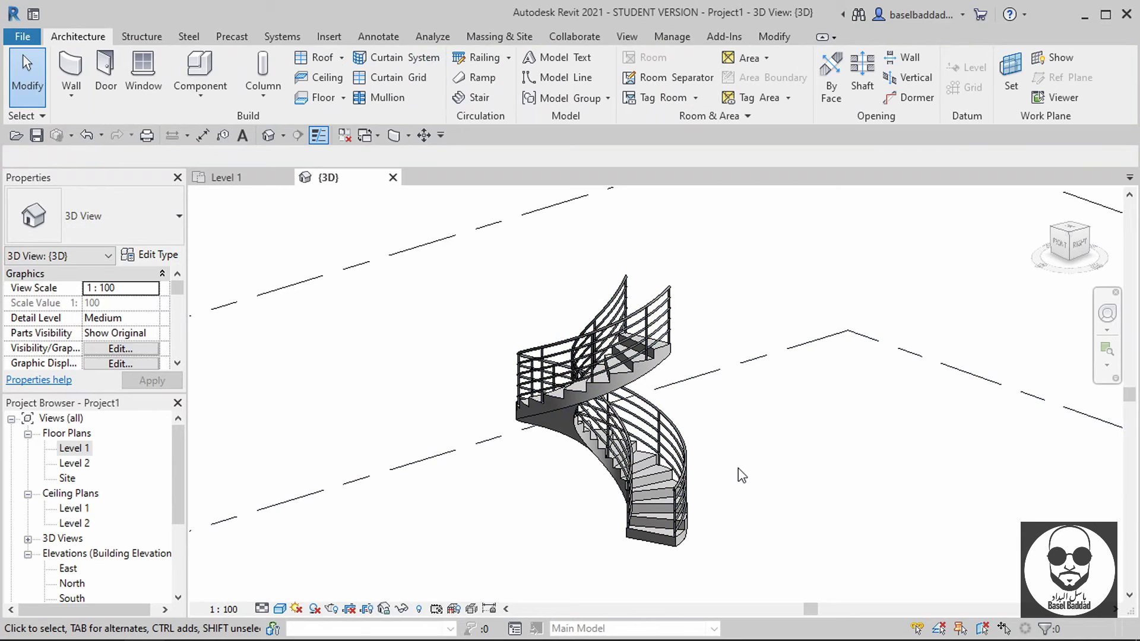
left_click(570, 436)
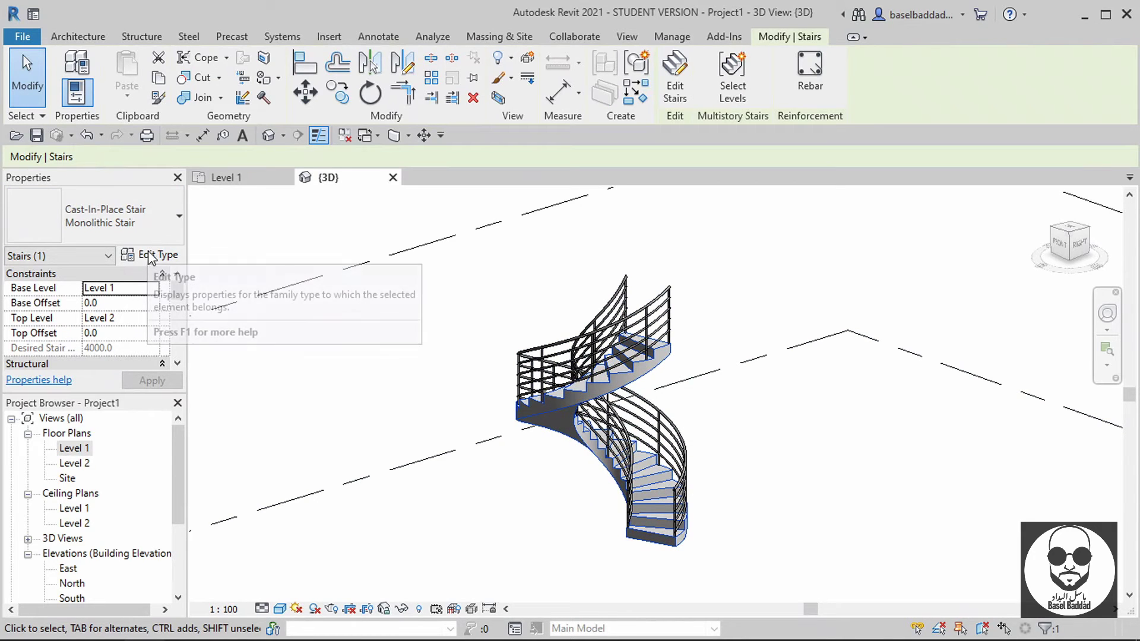
Reselect the spiral stair and resume editing it in the Level 1 plan
mouse_move(151, 255)
scroll(123, 309, "down", 2)
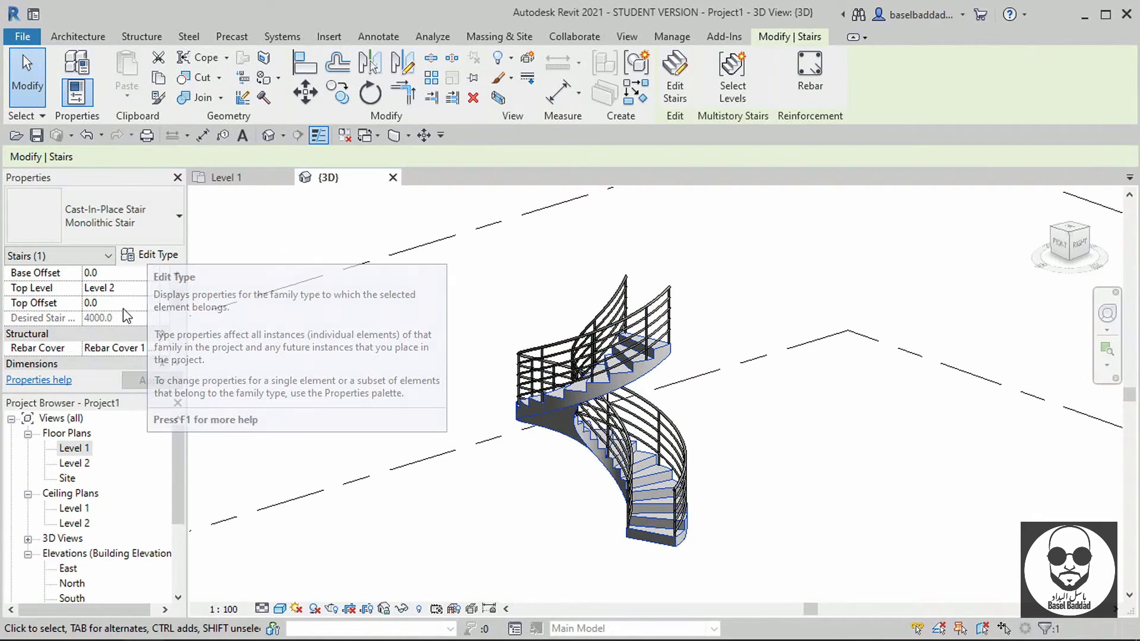
scroll(123, 308, "down", 2)
key("Escape")
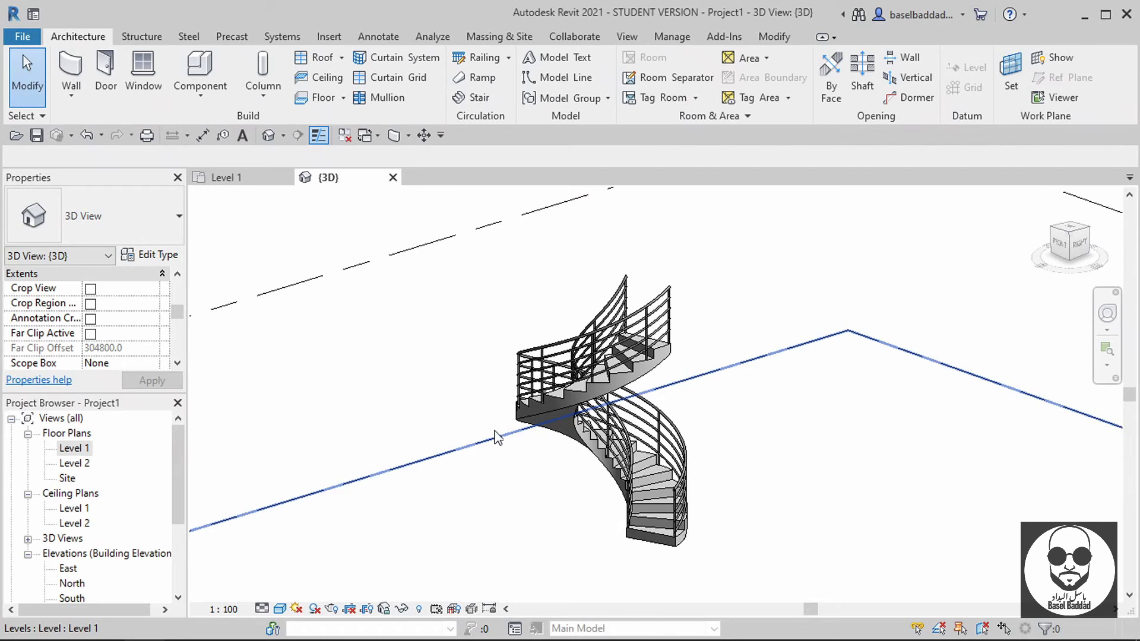
left_click(541, 407)
left_click(678, 80)
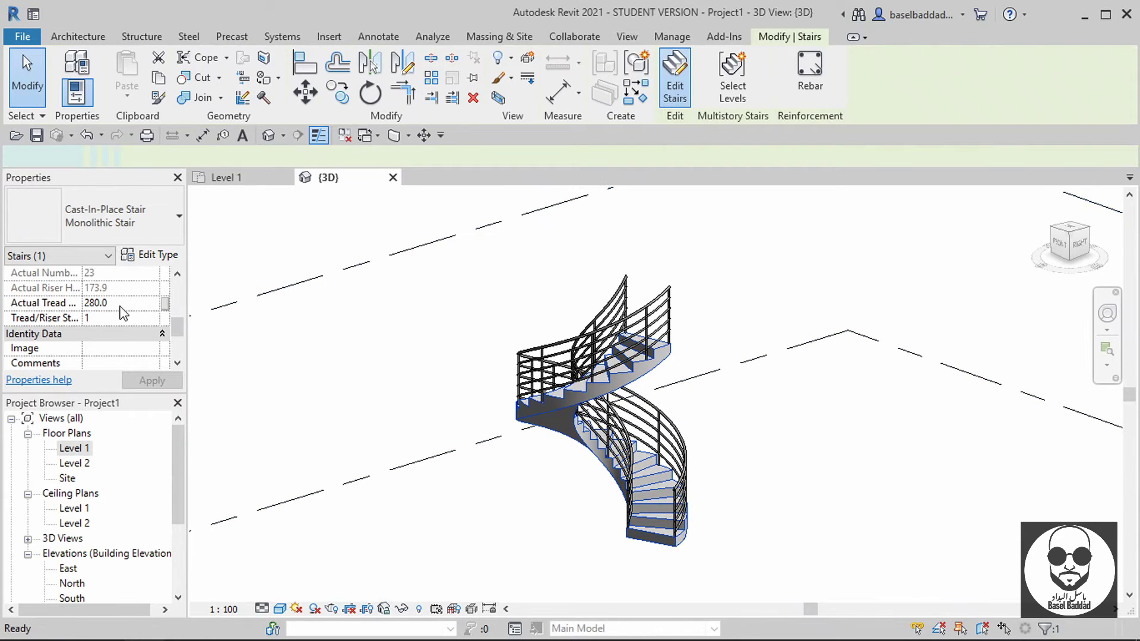
left_click(225, 177)
Set the spiral run's Actual Run Width to 1500
scroll(291, 371, "down", 2)
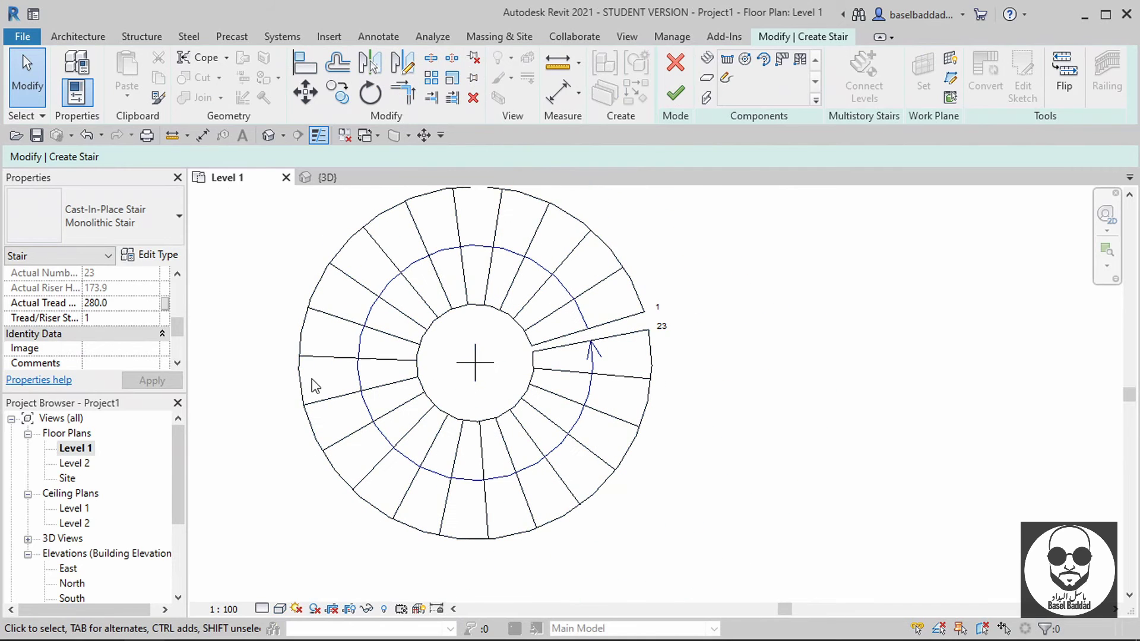
left_click(322, 361)
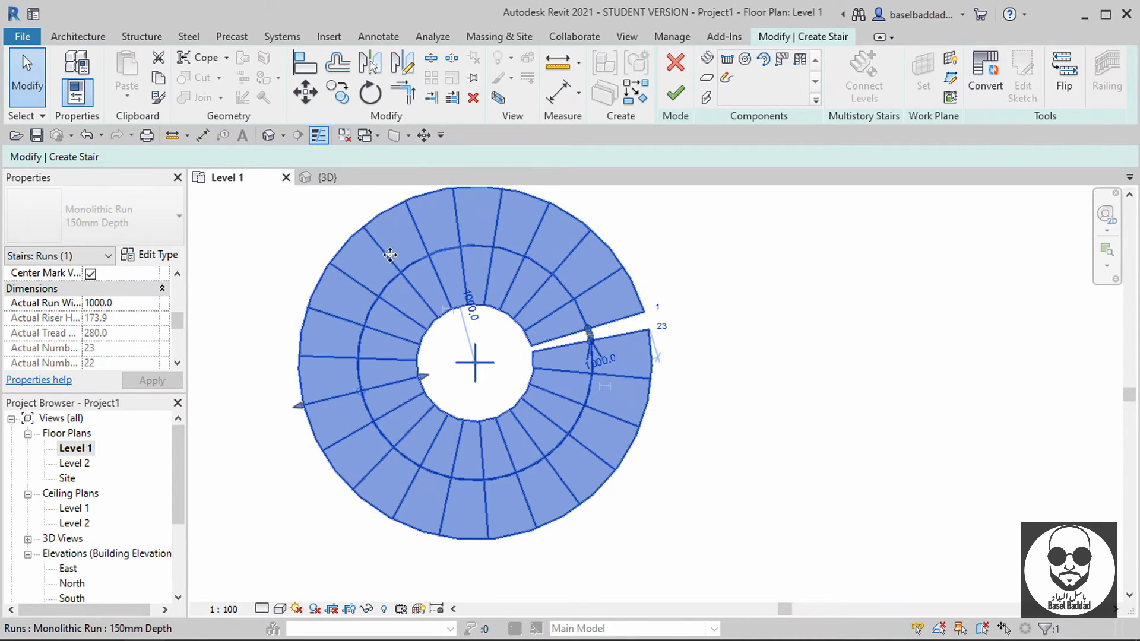
left_click(138, 303)
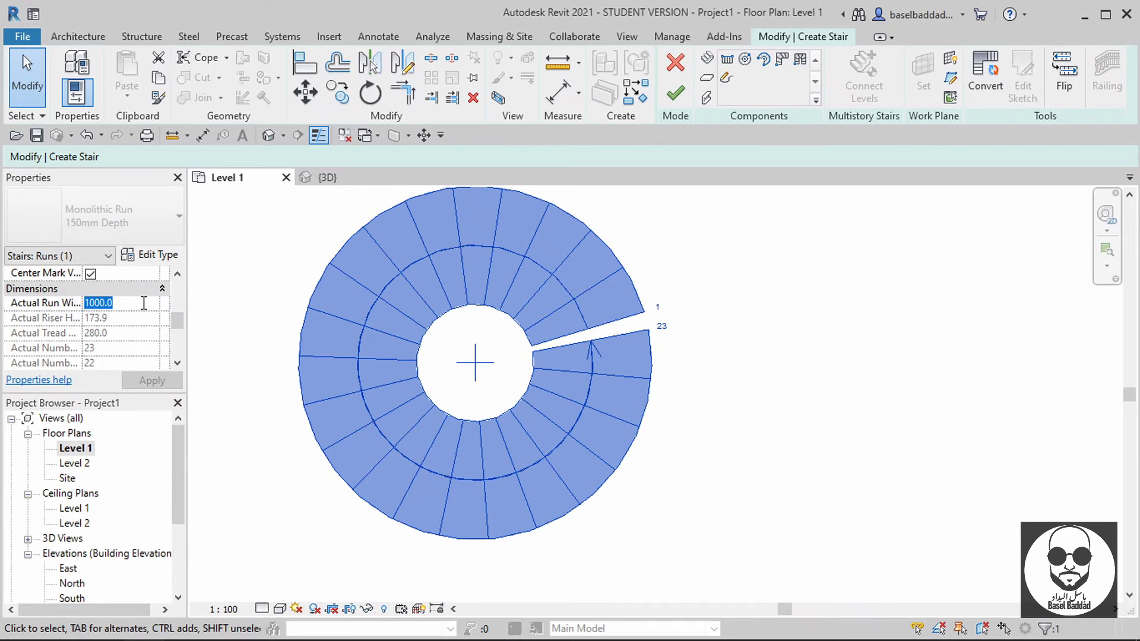
type("1500")
key("Return")
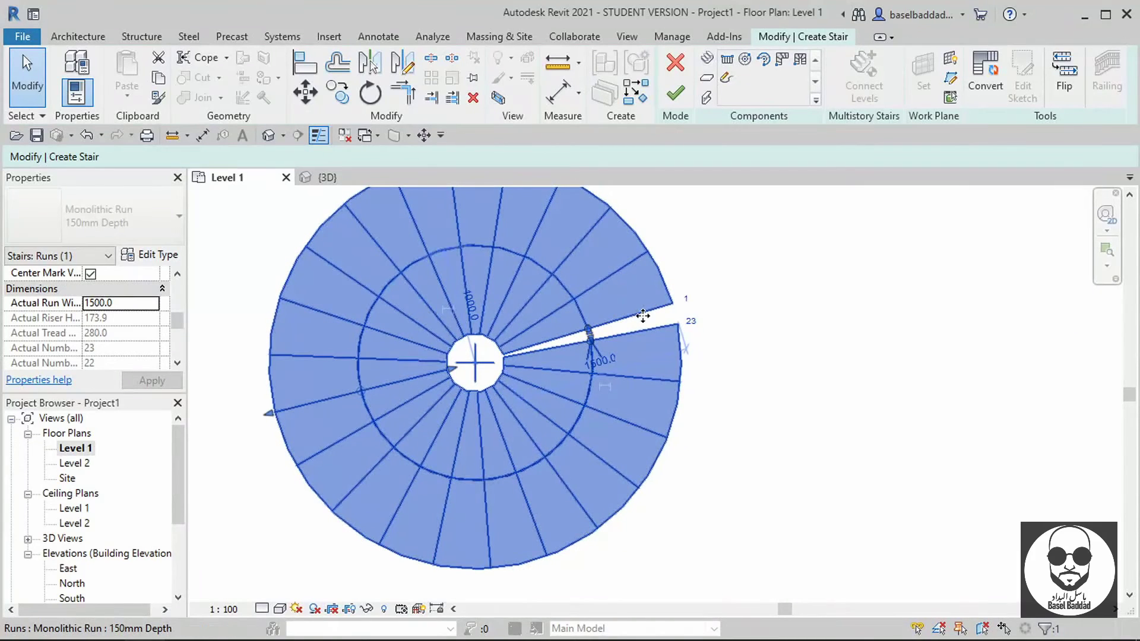
Measure the outer arc length of the run's first tread
left_click(559, 61)
scroll(647, 203, "up", 3)
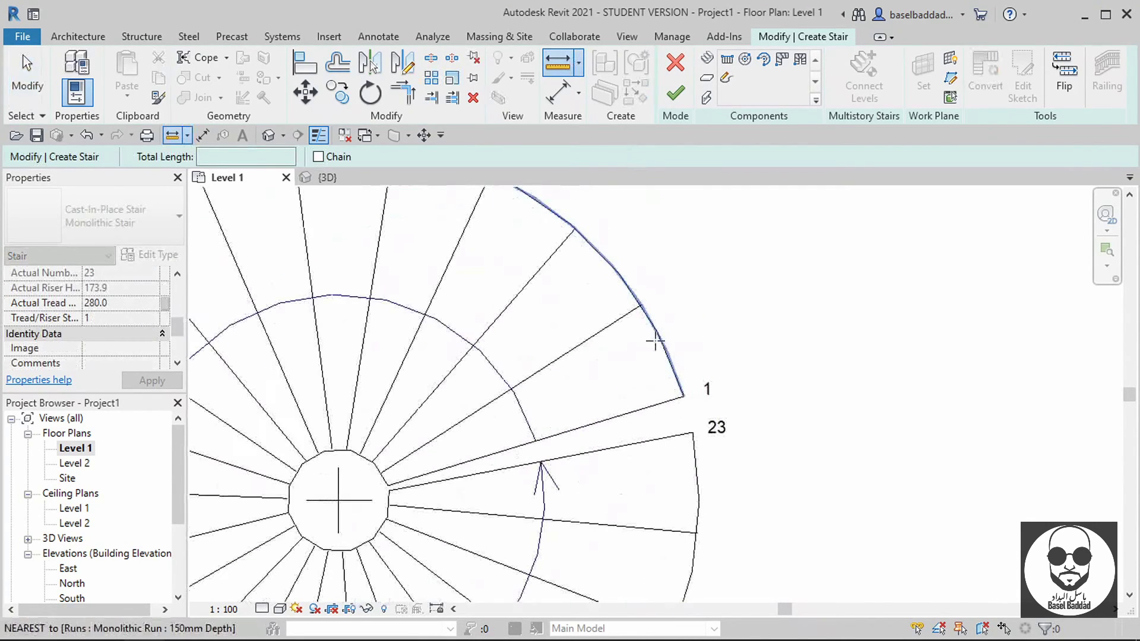
left_click(640, 305)
left_click(683, 395)
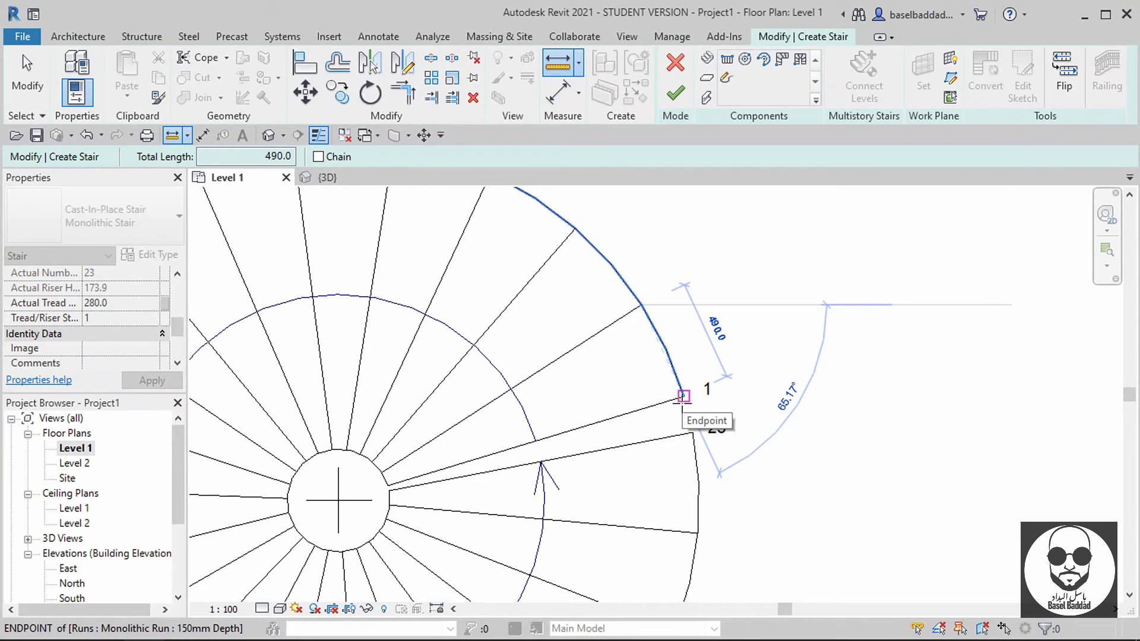
key("Escape")
key("Escape")
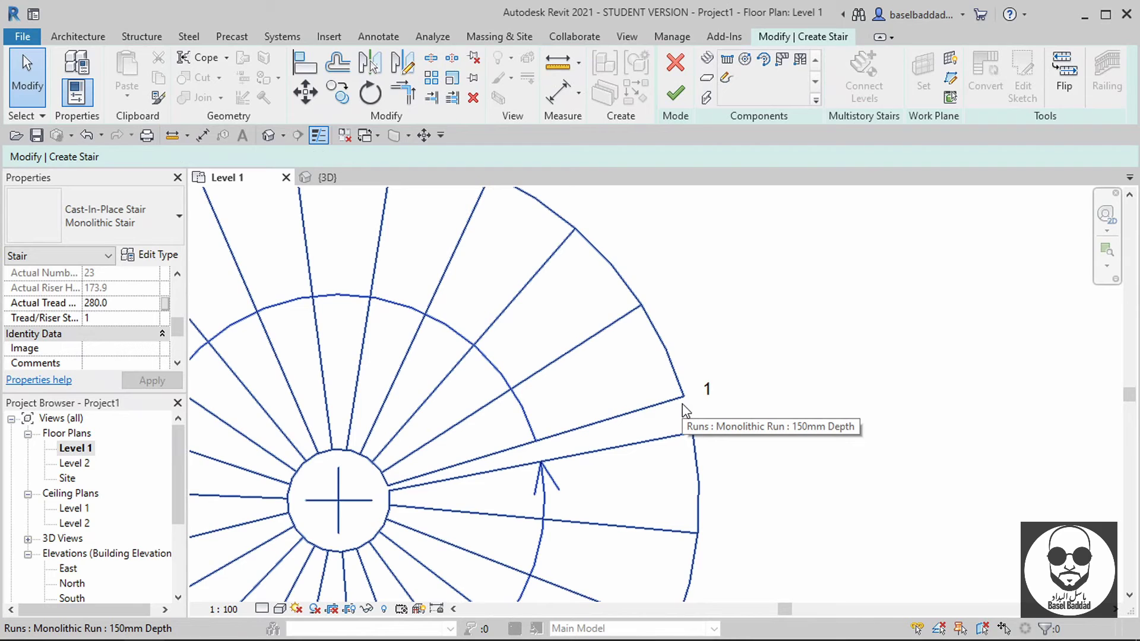
Try an actual tread depth of 250, accepting the tread depth warning
left_click(145, 303)
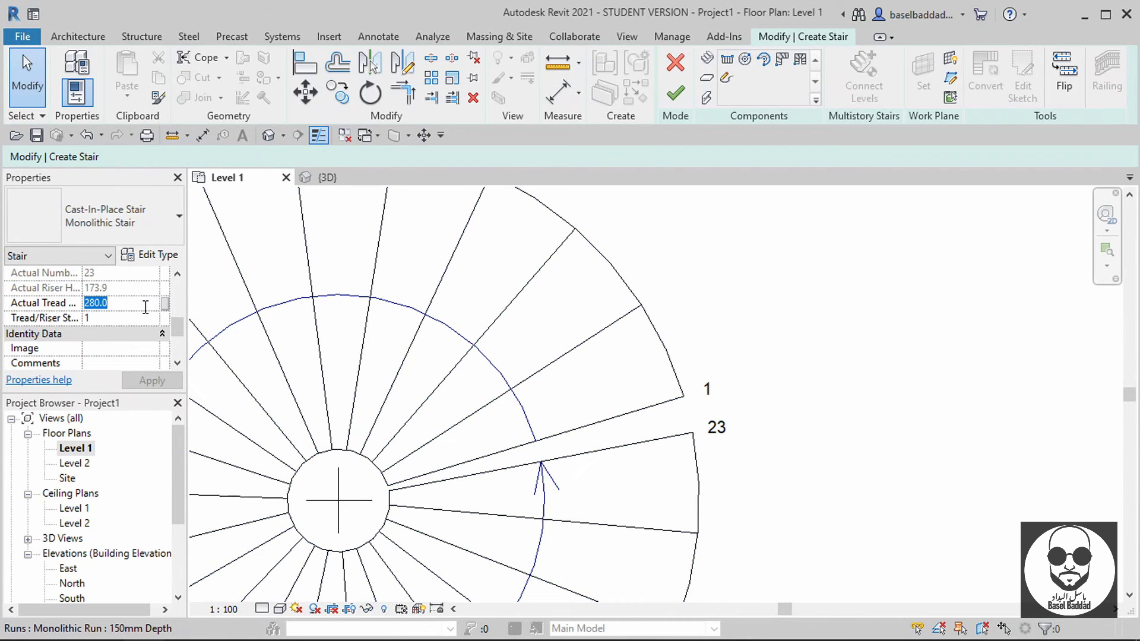
type("250")
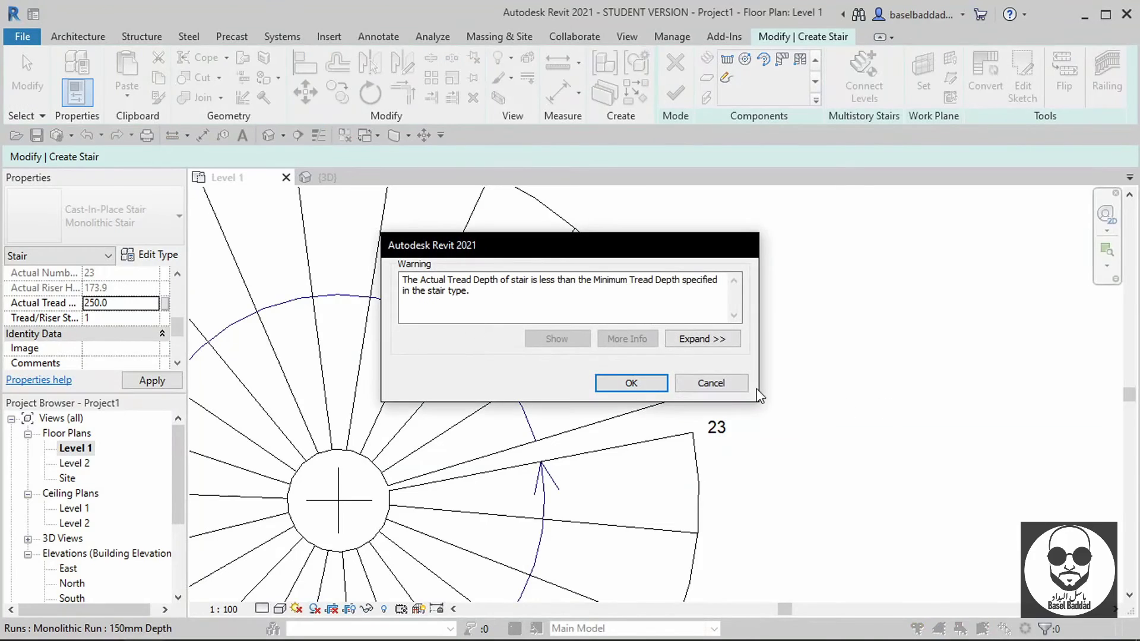
left_click(651, 386)
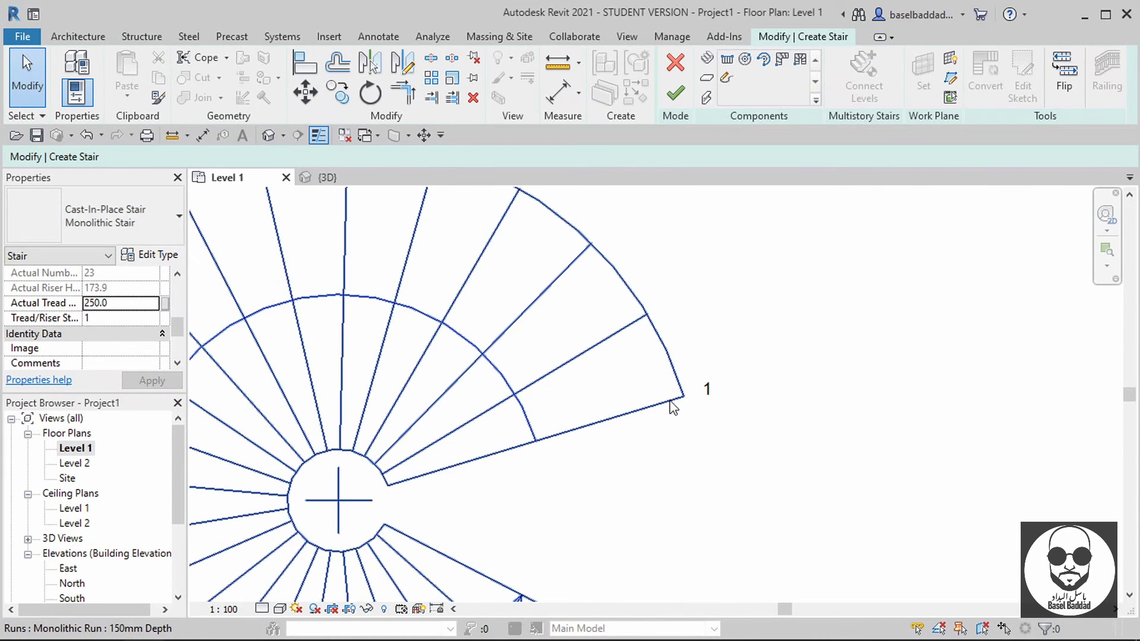
scroll(670, 429, "down", 1)
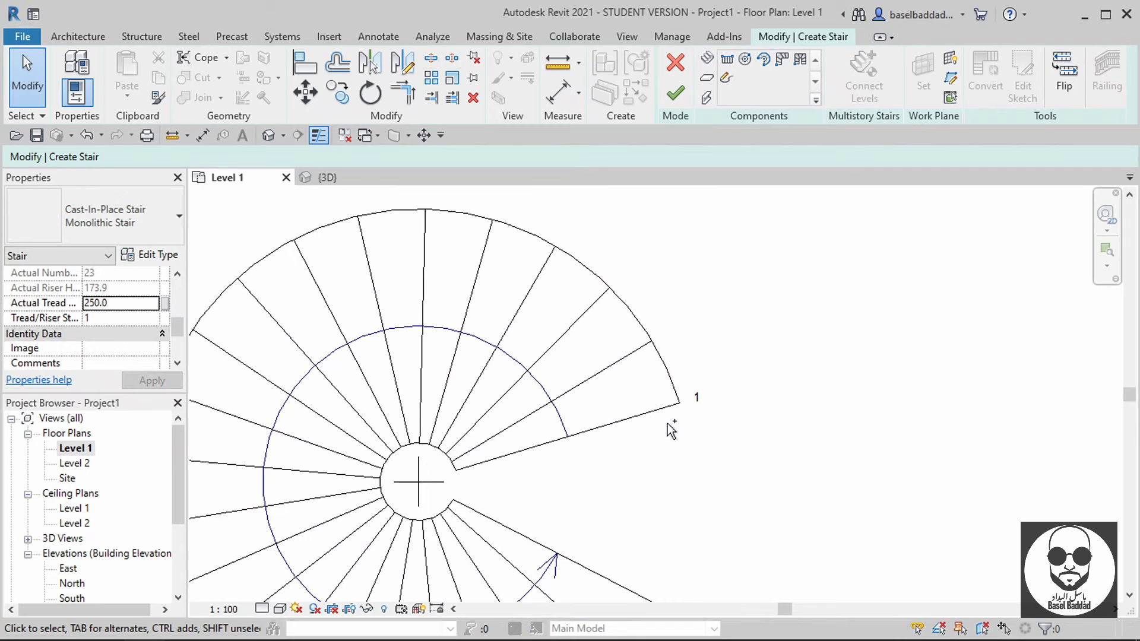
Undo twice to restore the 280.0 tread depth and show the {3D} view
key("ctrl+z")
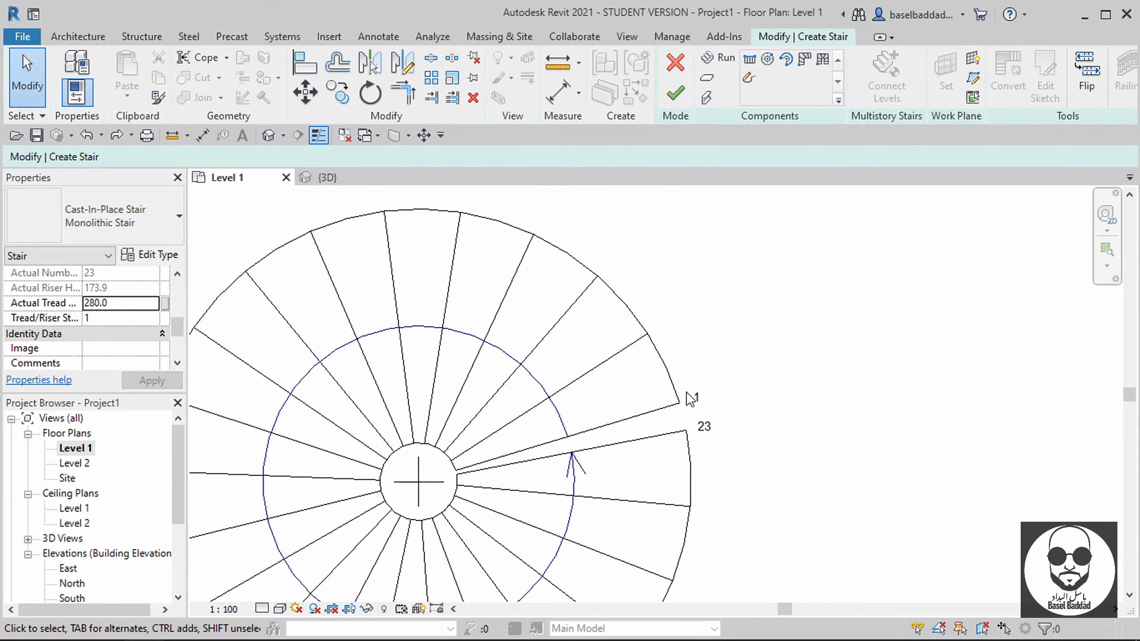
scroll(423, 313, "down", 2)
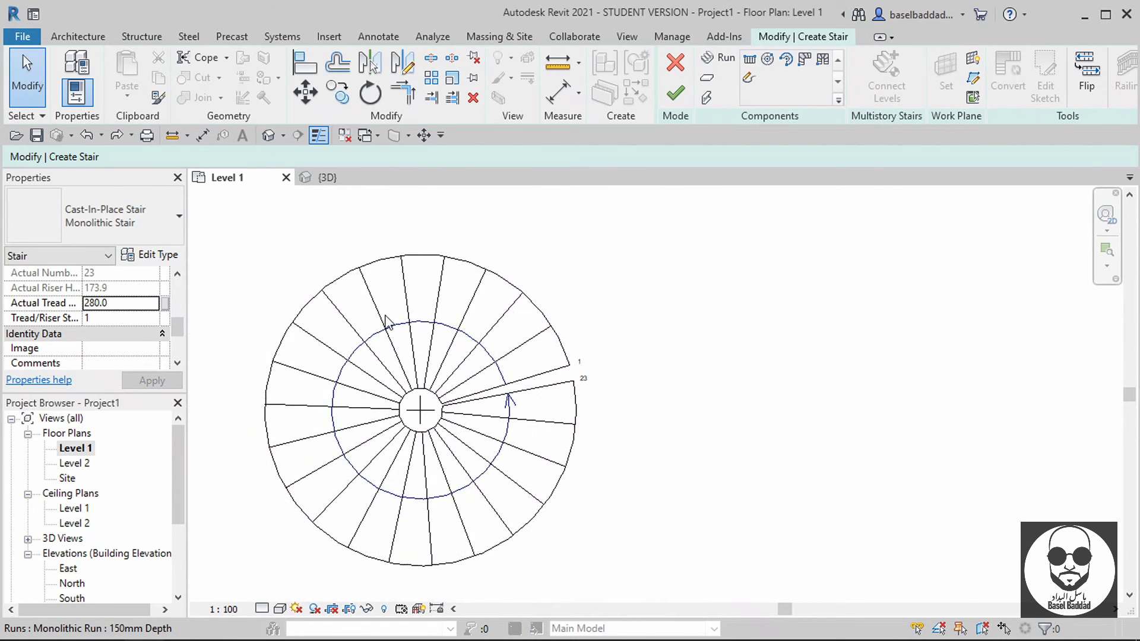
key("ctrl+z")
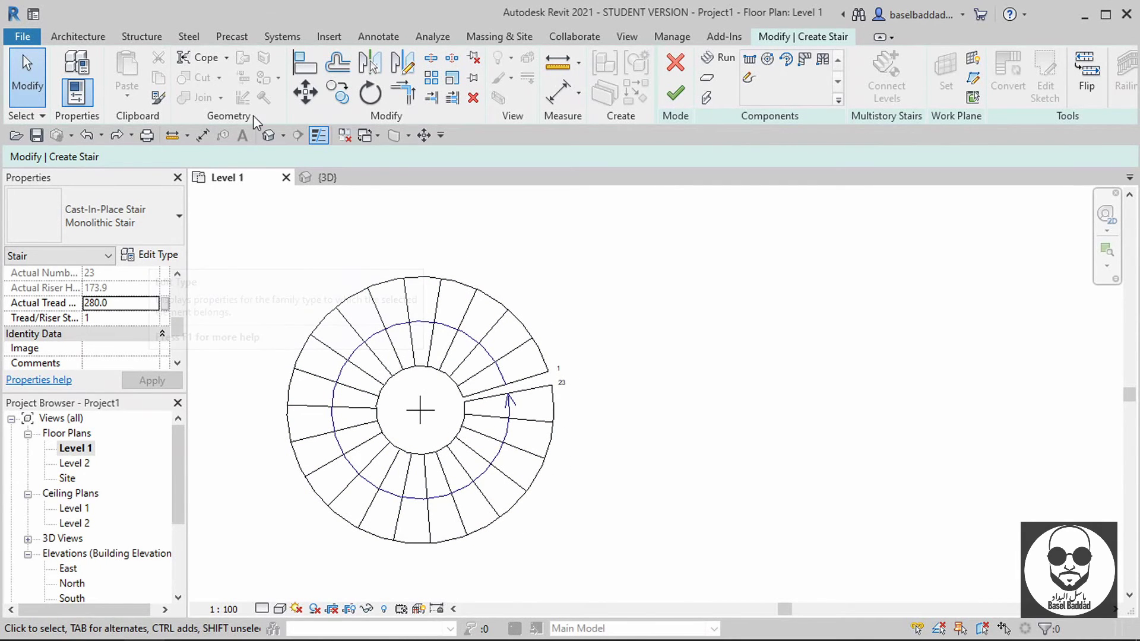
left_click(342, 178)
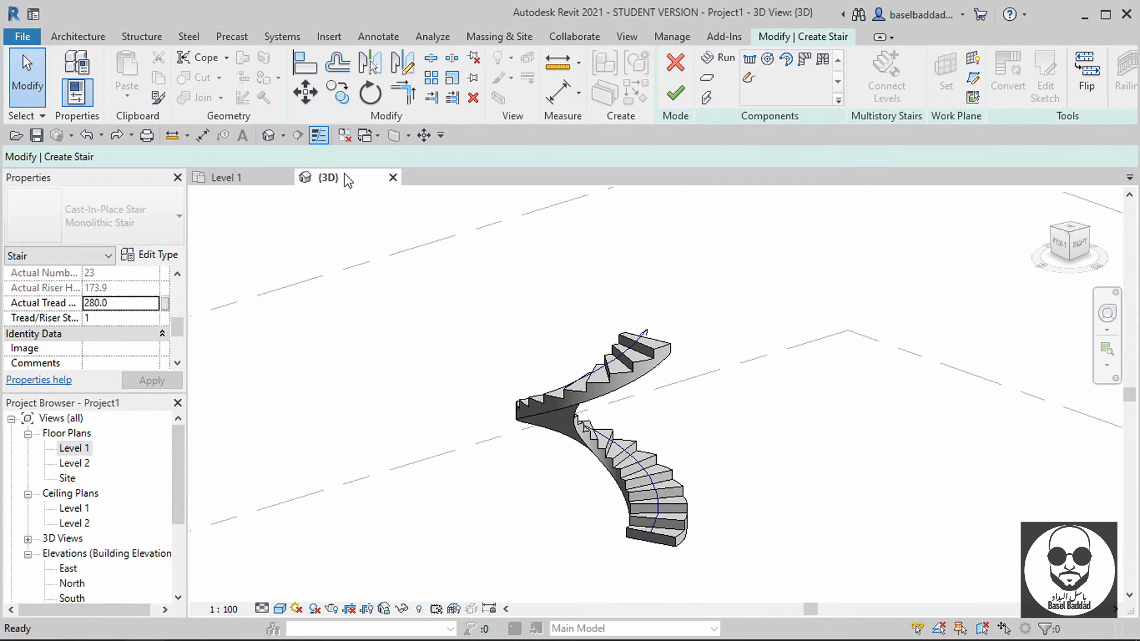
Review the run's type properties, then cancel the stair edit session without keeping changes
left_click(545, 399)
left_click(151, 255)
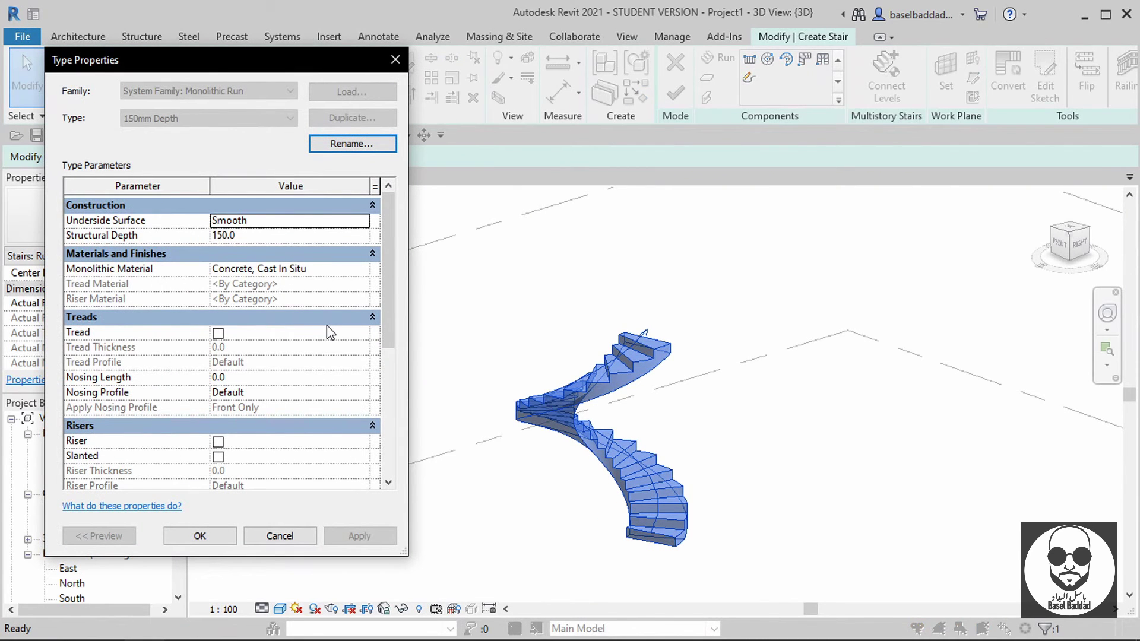
scroll(344, 334, "down", 3)
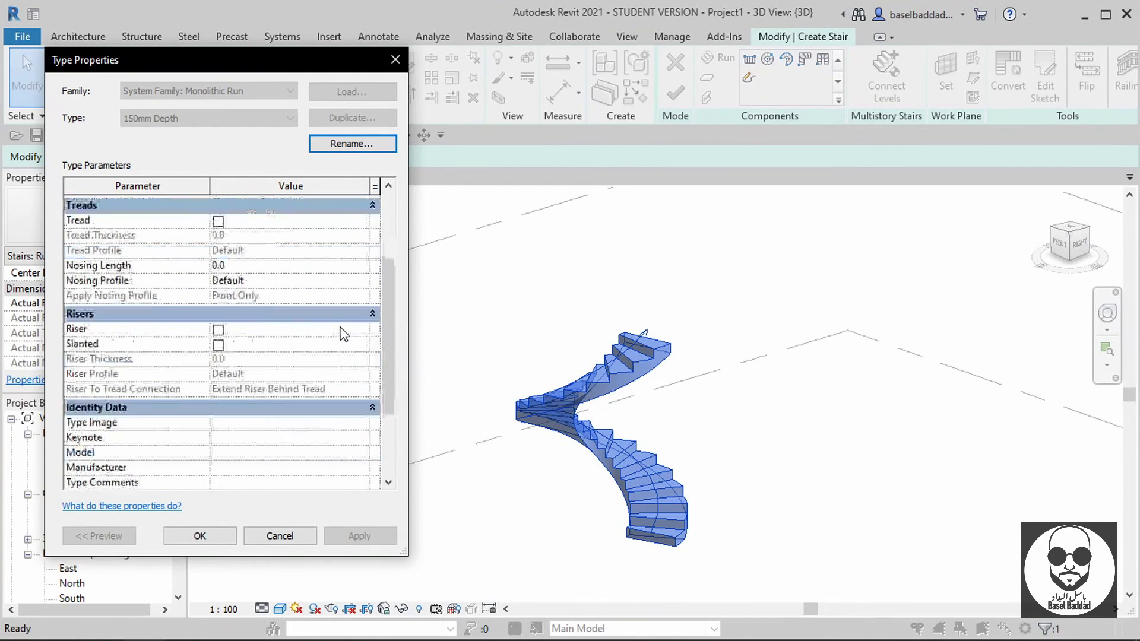
left_click(396, 60)
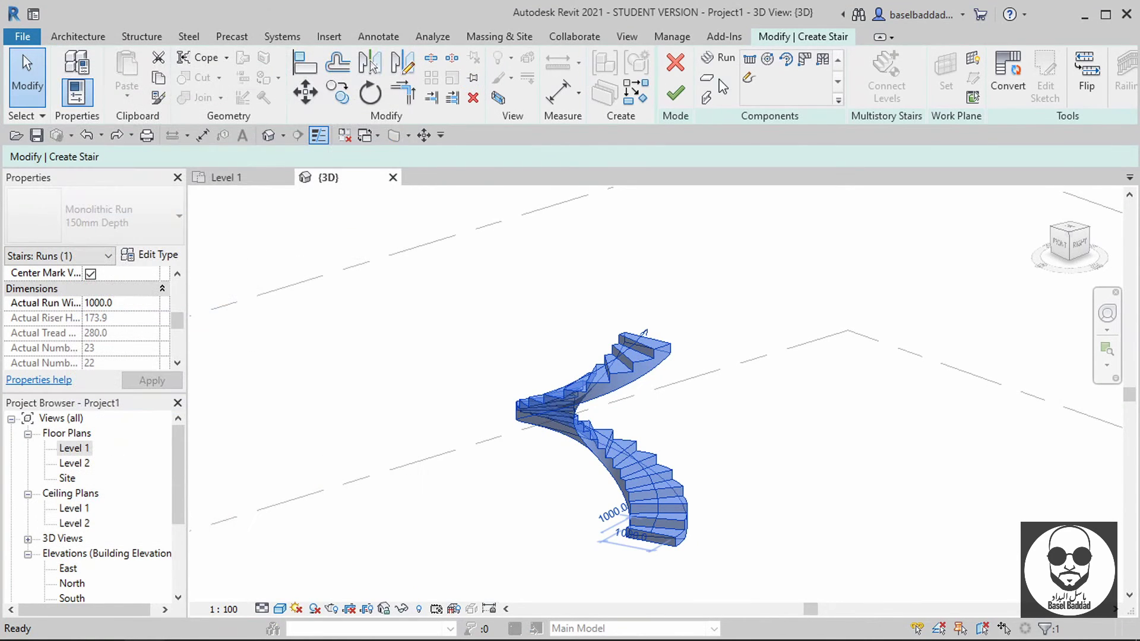
left_click(675, 62)
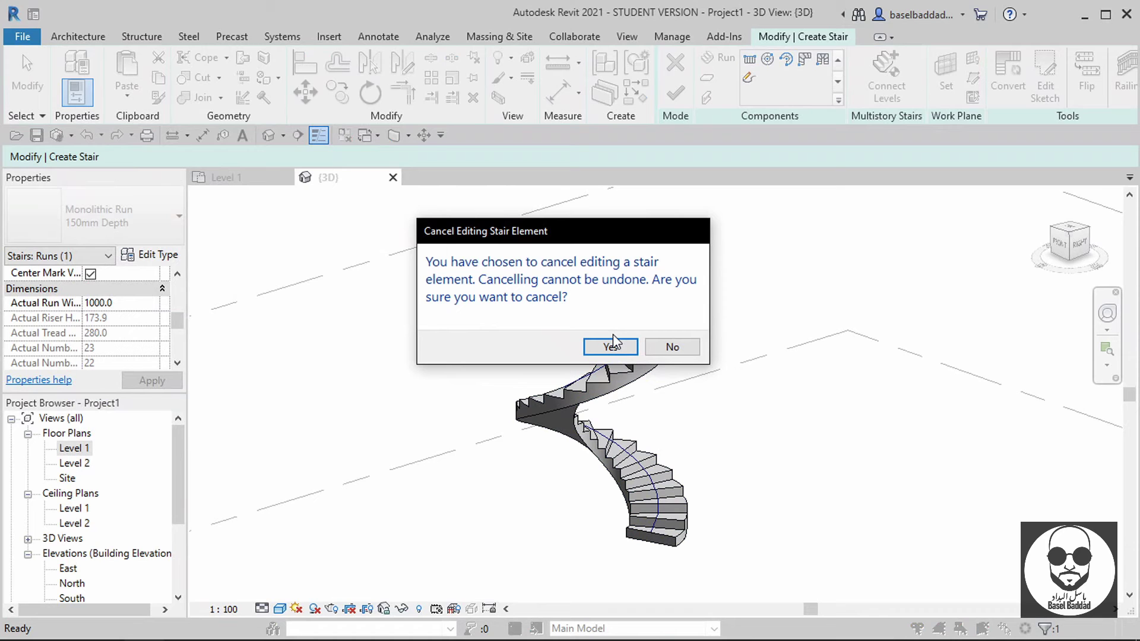
left_click(630, 346)
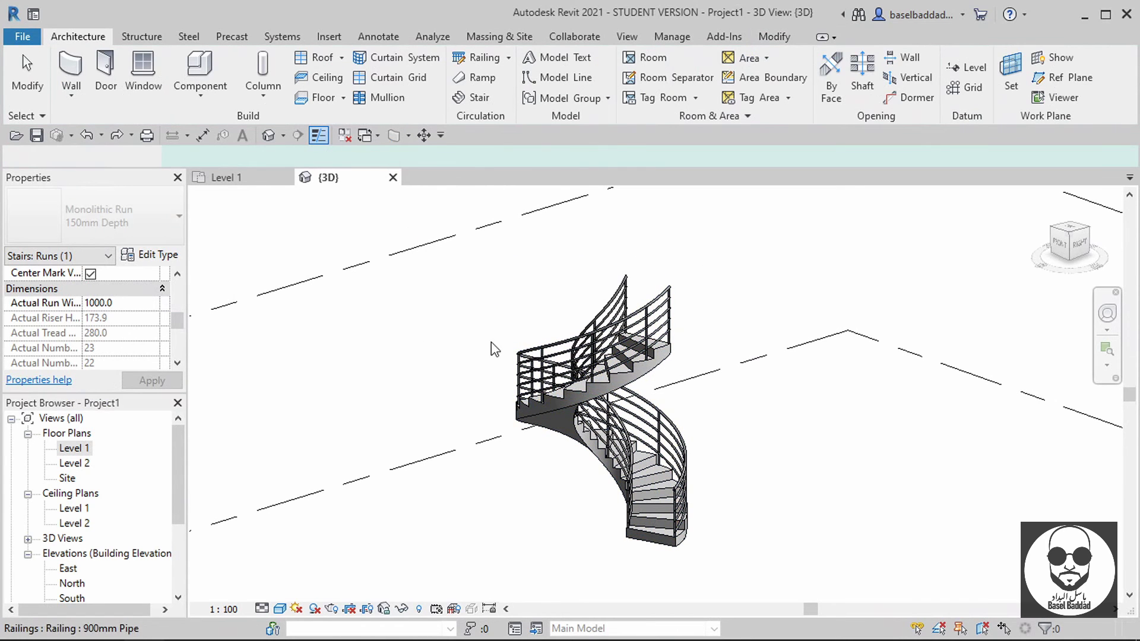
Select the spiral stair and open its Monolithic Stair type properties
left_click(652, 514)
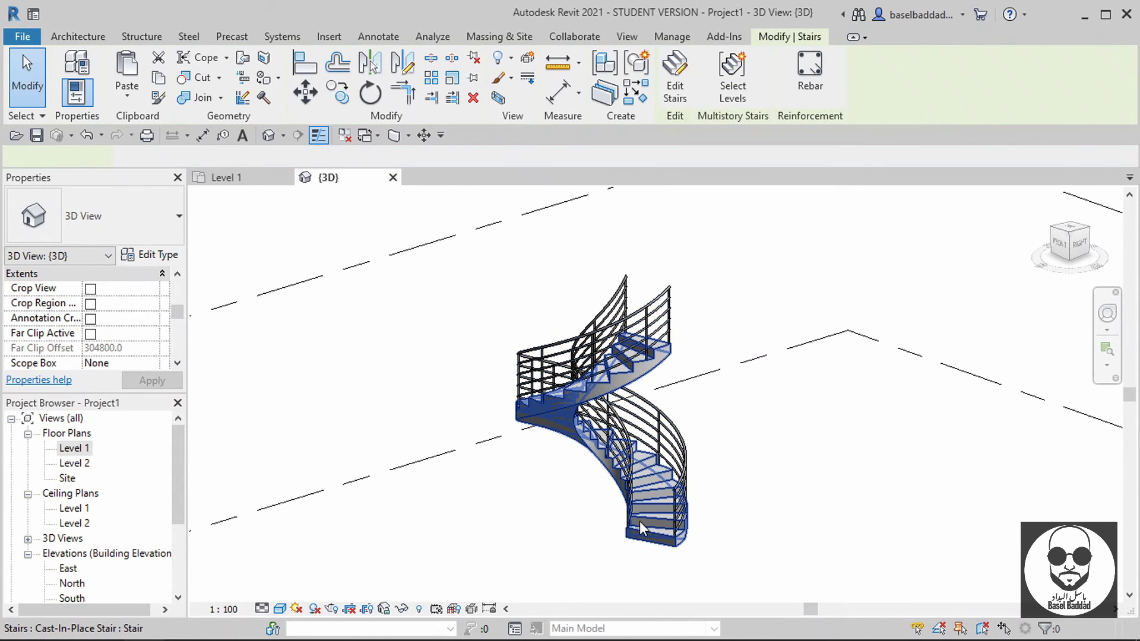
scroll(133, 305, "up", 1)
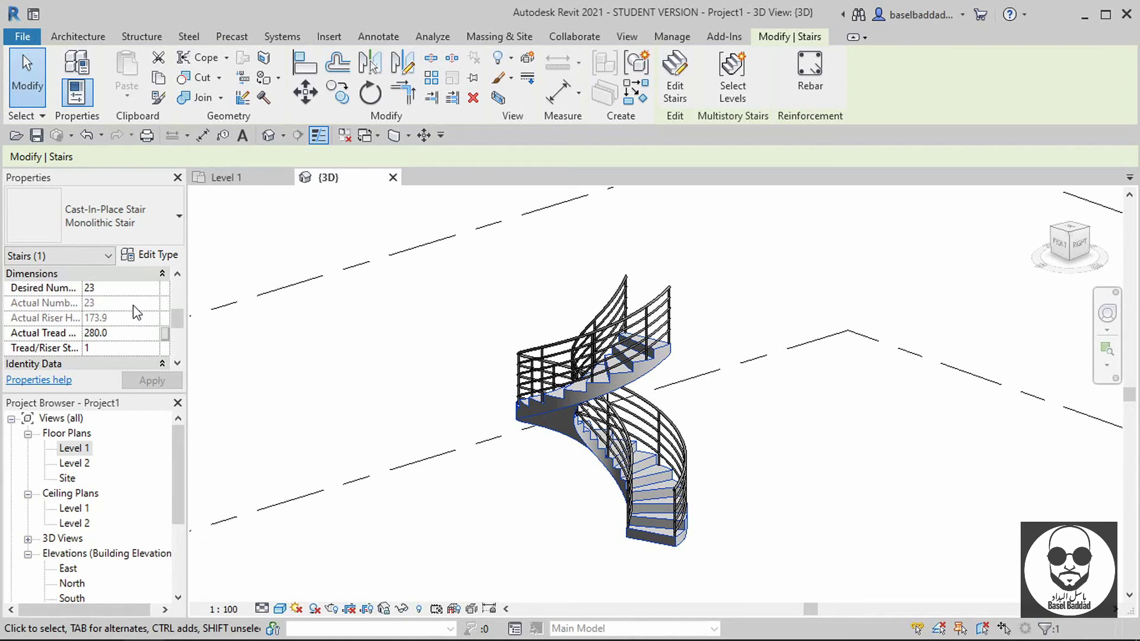
left_click(150, 255)
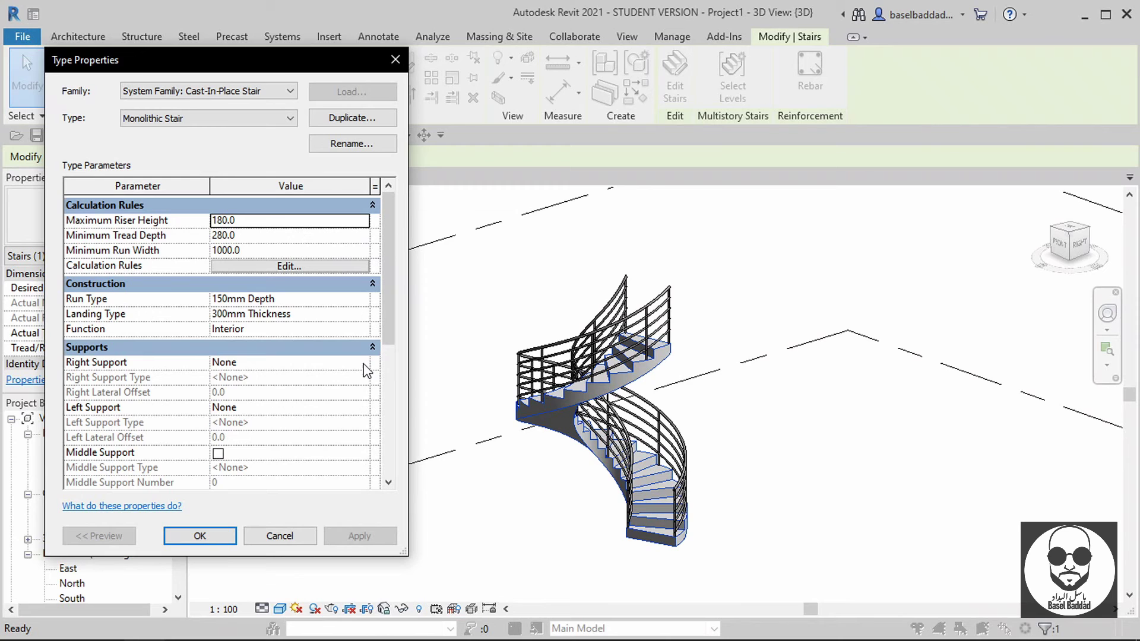
Apply a Stringer (Closed) right support and open its 50mm Width stringer type properties
left_click(364, 363)
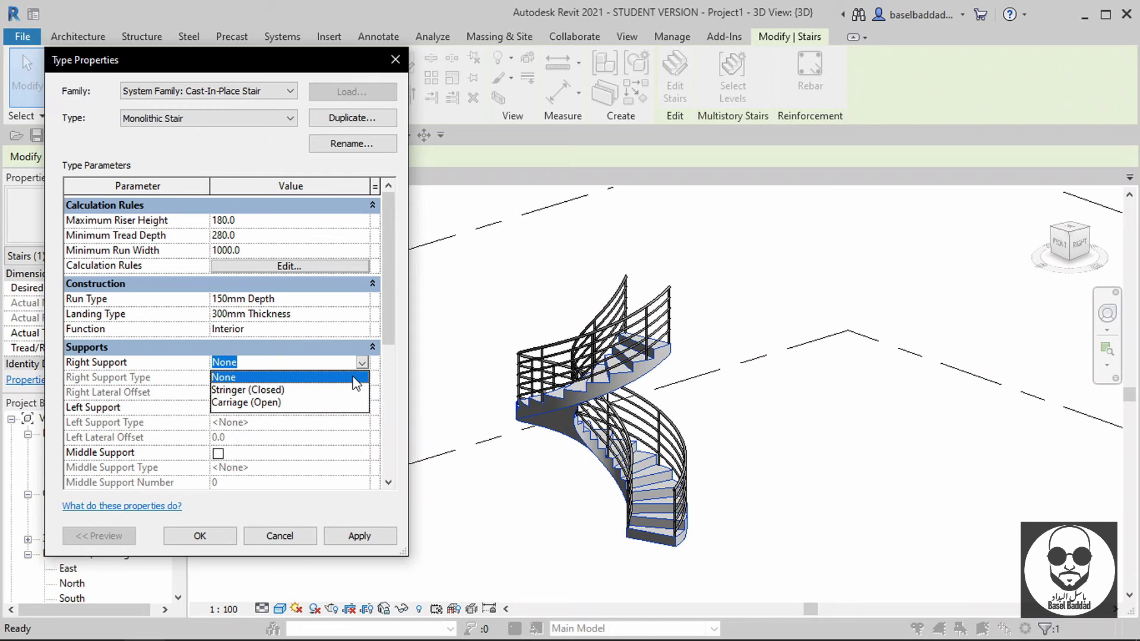
left_click(330, 390)
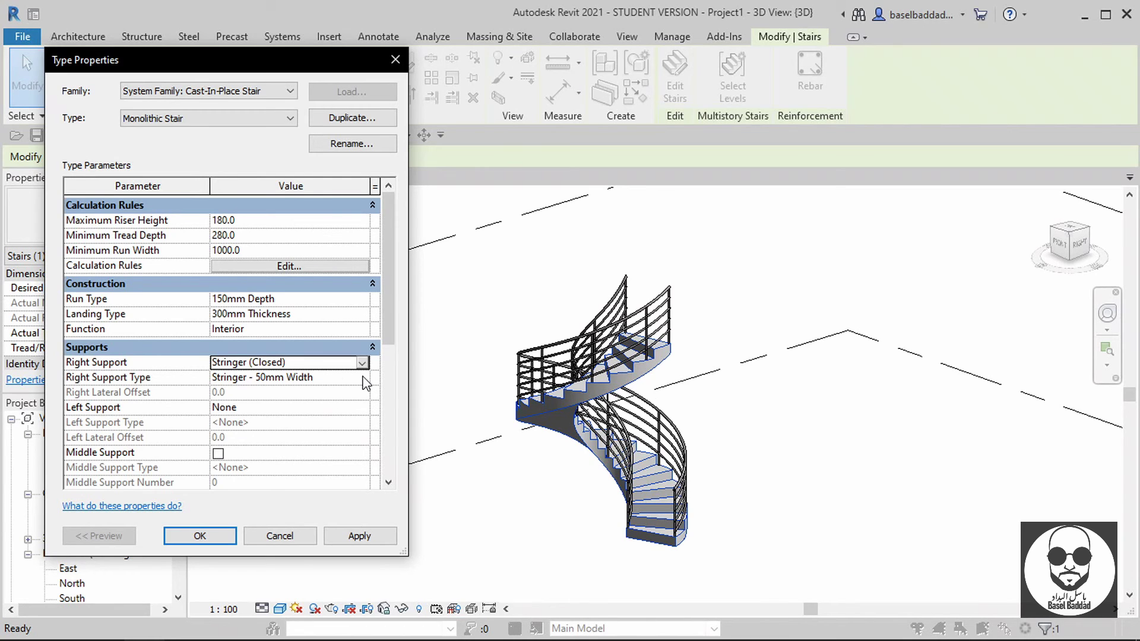
left_click(353, 544)
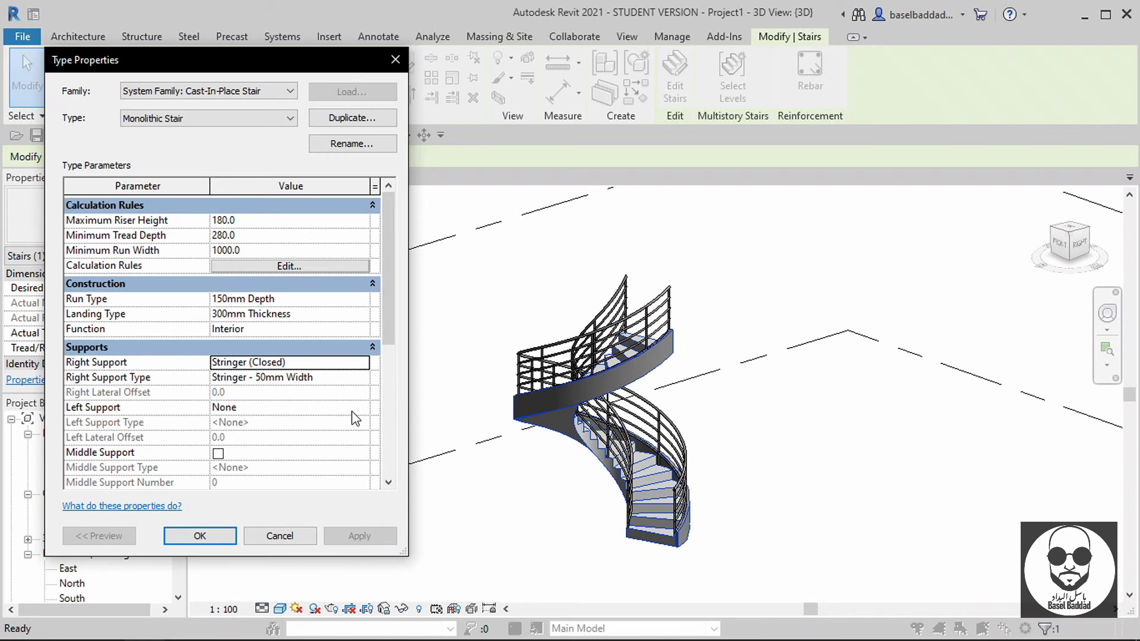
left_click(369, 382)
left_click(363, 378)
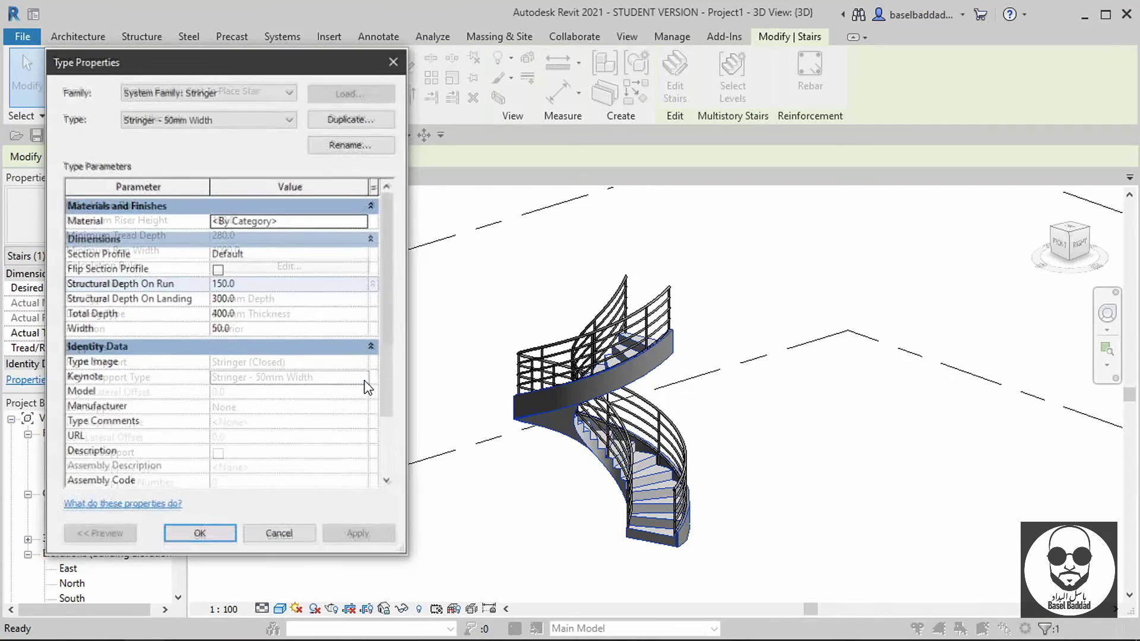
Set the stringer type's Total Depth to 1000.0 and apply it
left_click(290, 328)
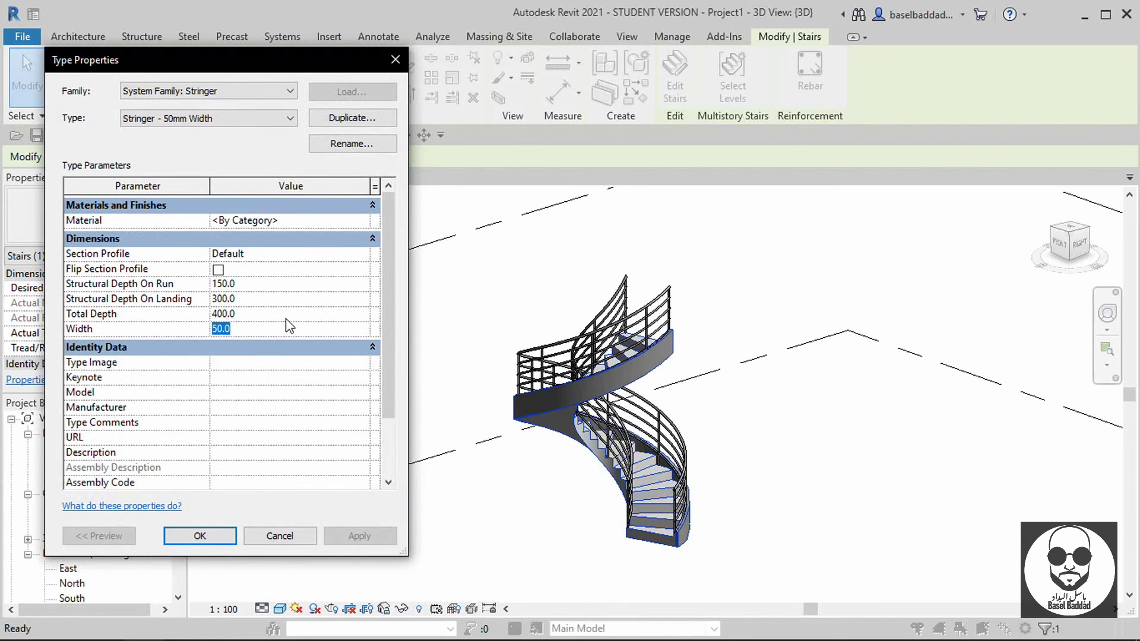
left_click(288, 318)
type("1000")
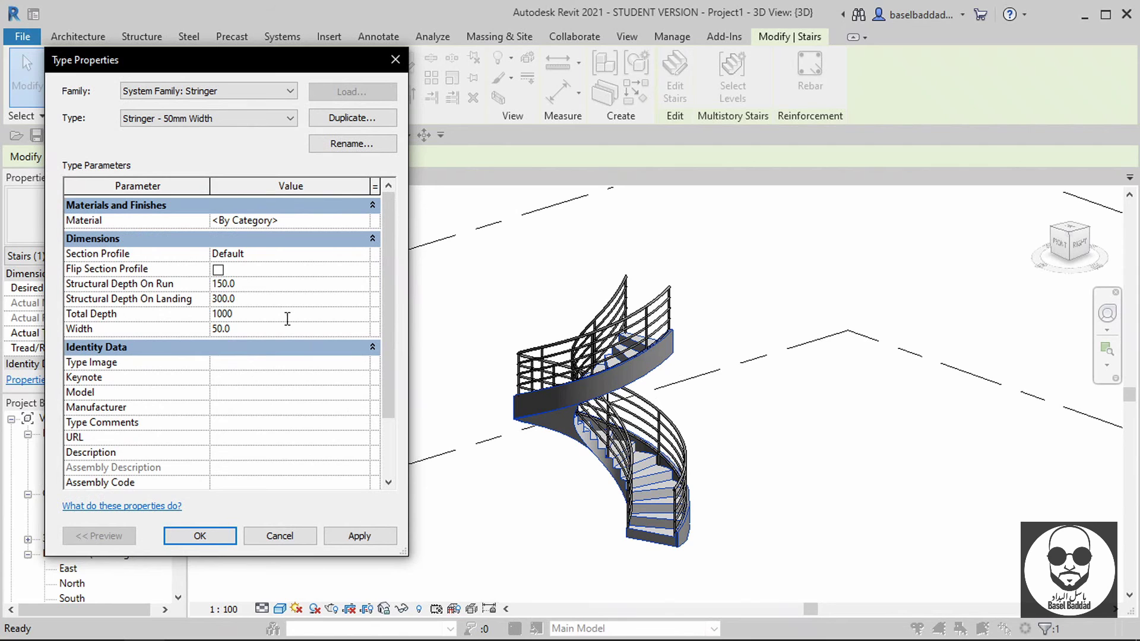
left_click(366, 543)
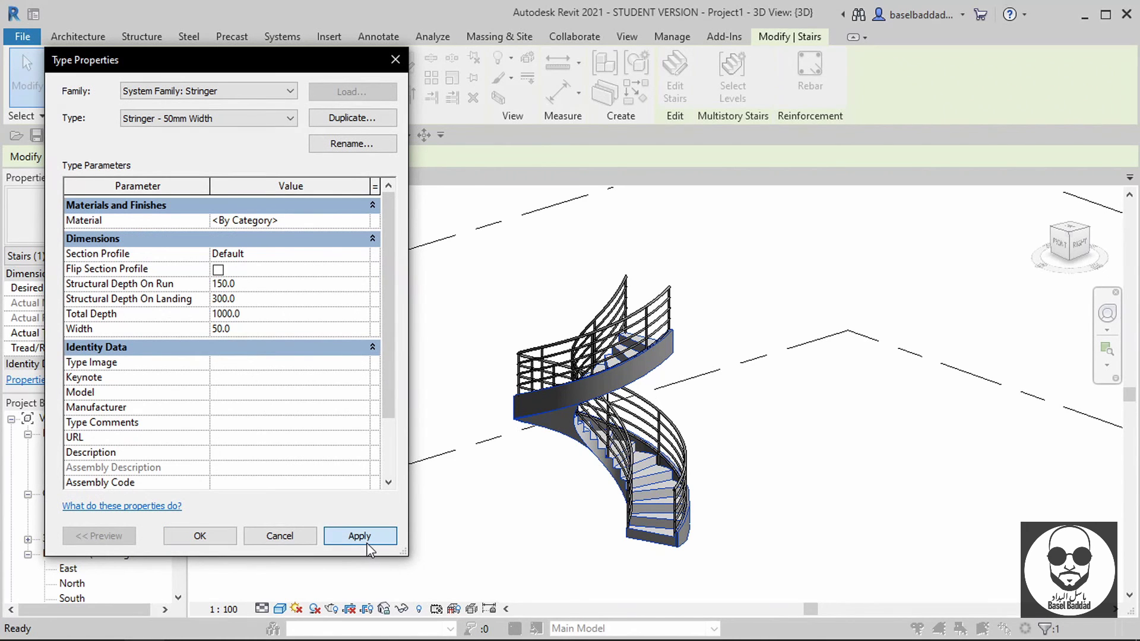
left_click(367, 544)
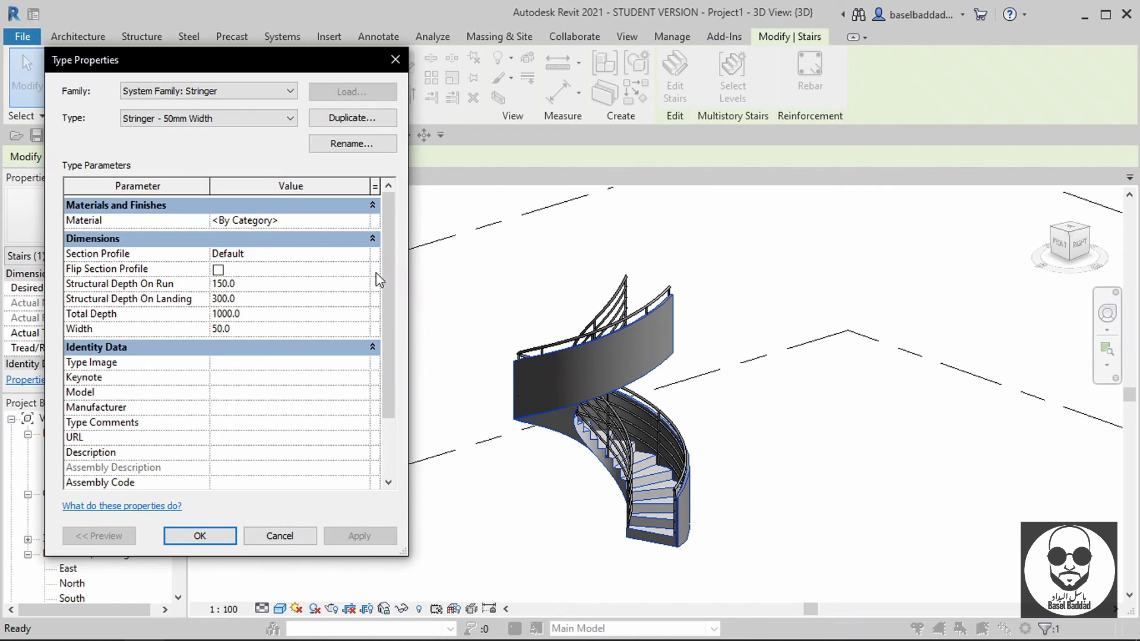
left_click(359, 224)
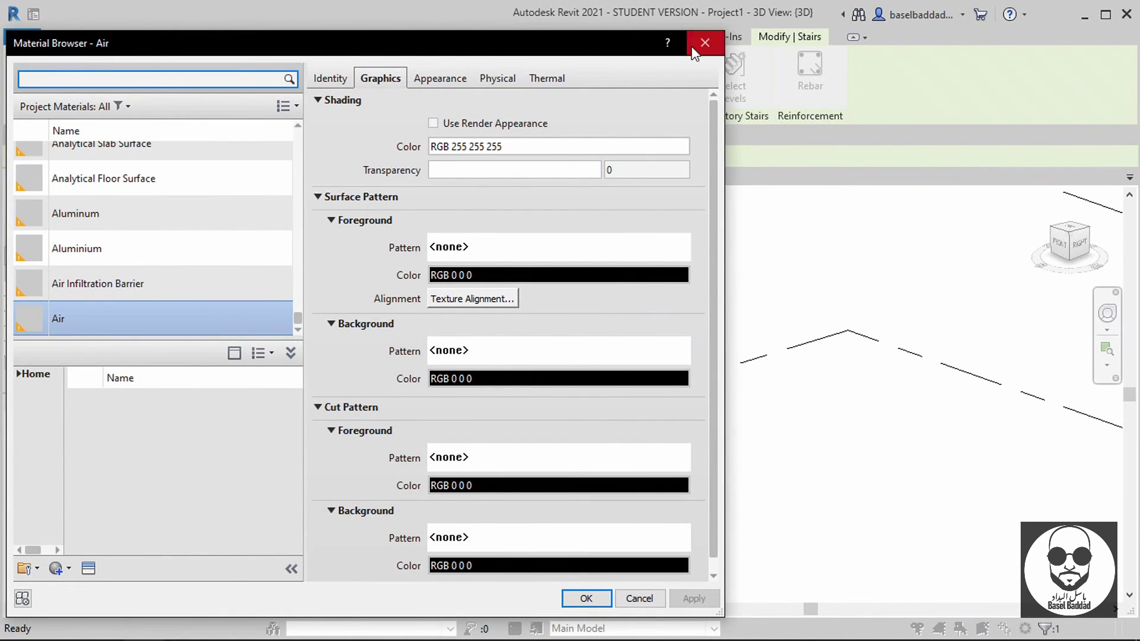
Search 'wood', add Birch from the library, and apply it as the stringer material
type("w")
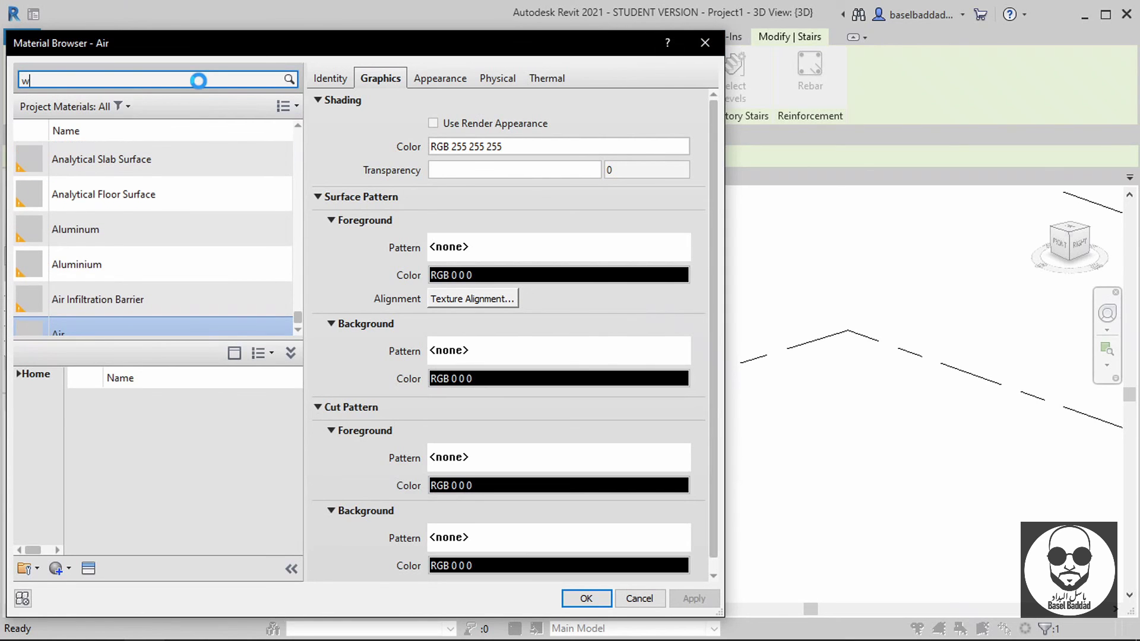
type("ood")
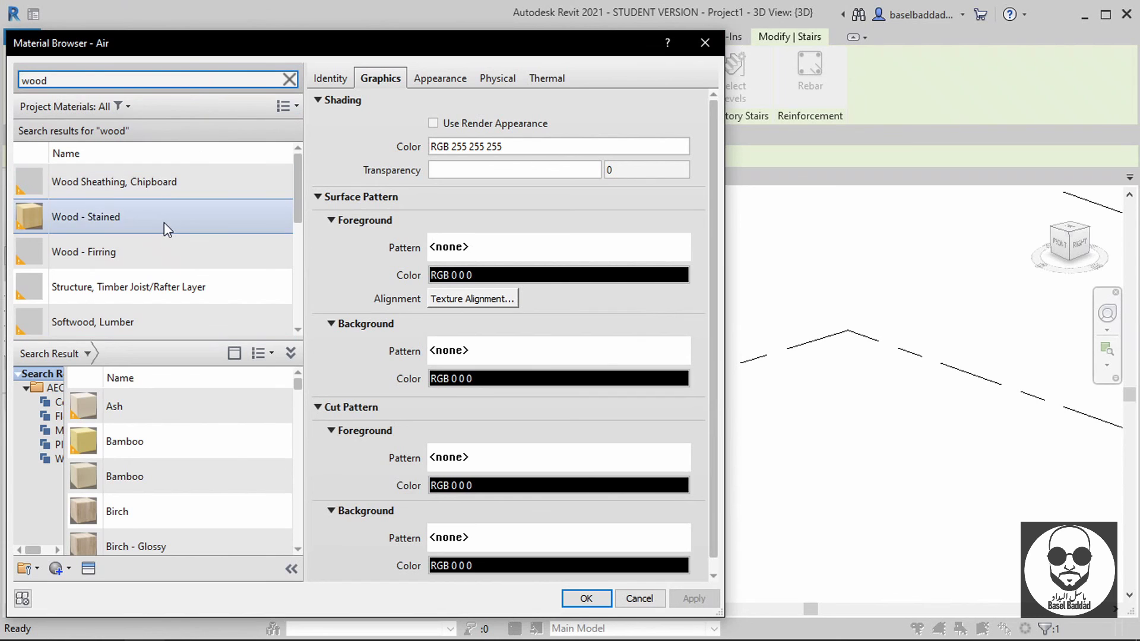
mouse_move(178, 511)
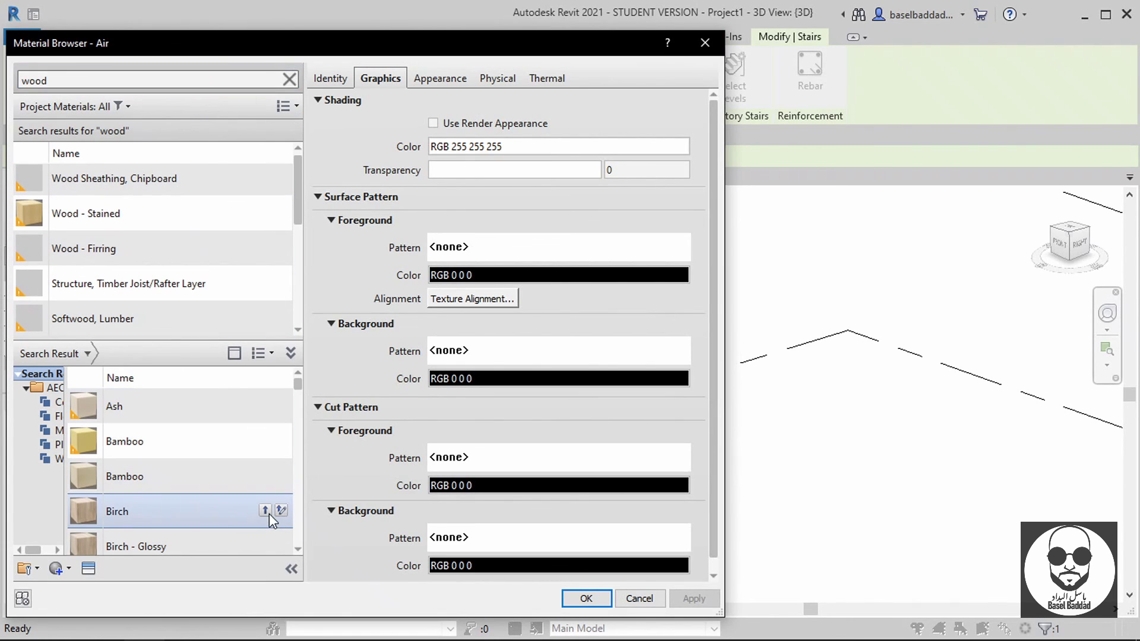
left_click(270, 515)
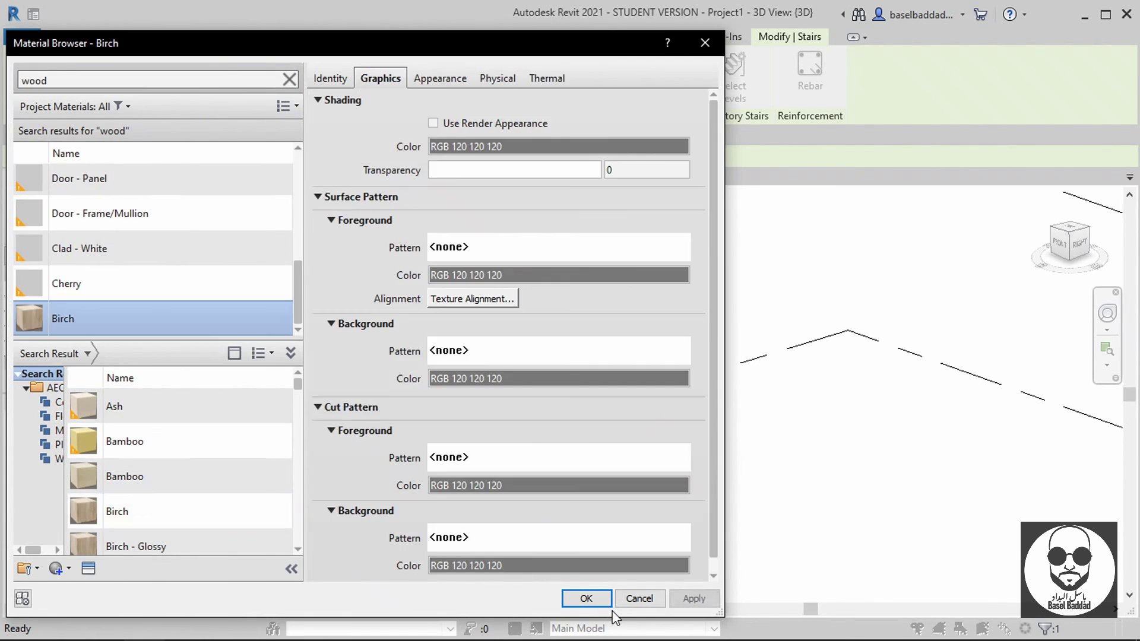
left_click(587, 600)
left_click(380, 537)
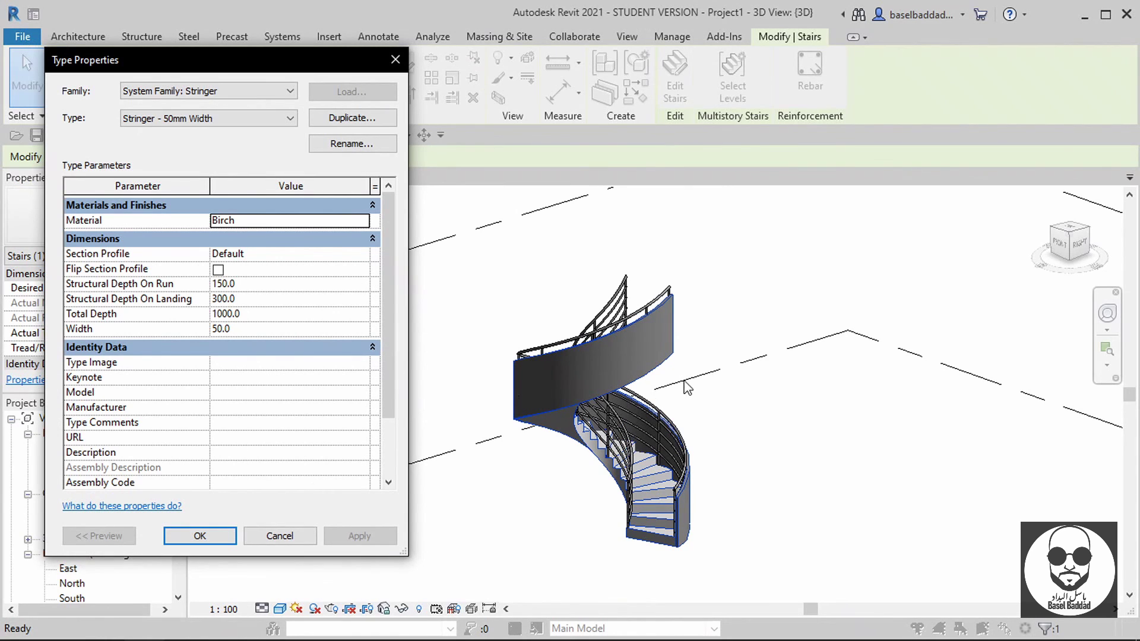
Set the stringer Width to 100.0, confirm both type dialogs, and deselect the stair
left_click(273, 327)
type("100")
left_click(351, 536)
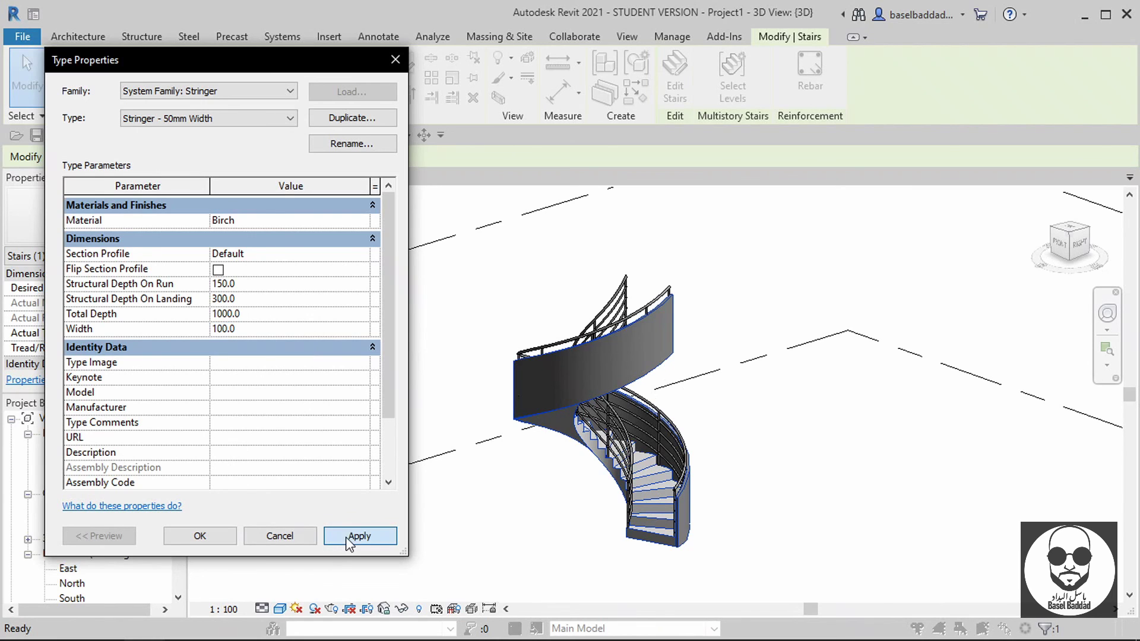
left_click(193, 547)
left_click(195, 542)
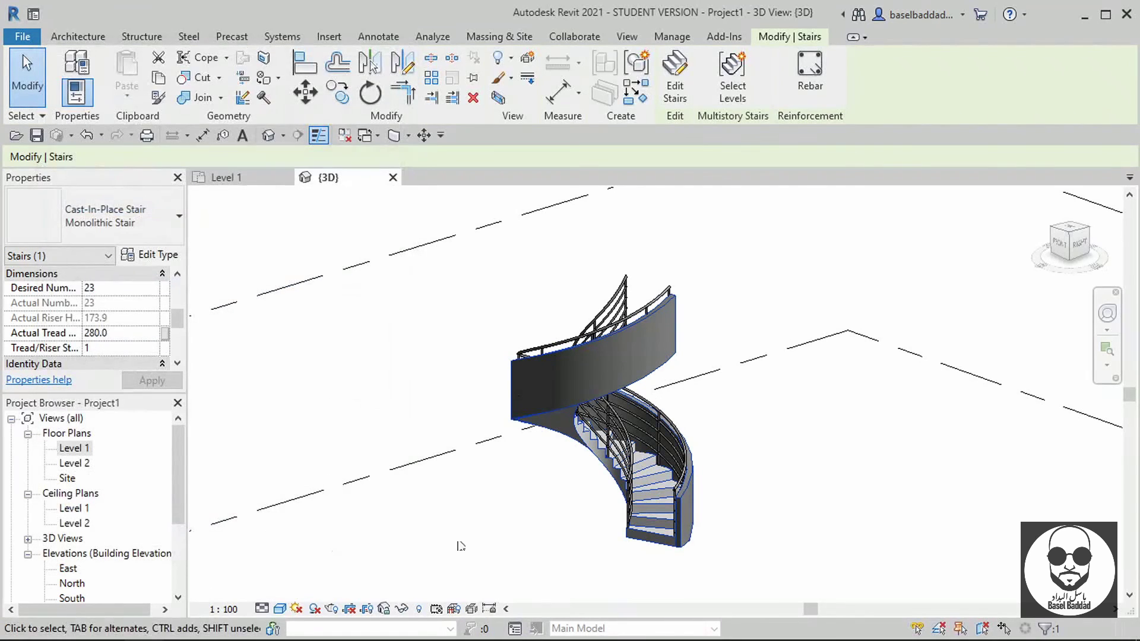
left_click(310, 270)
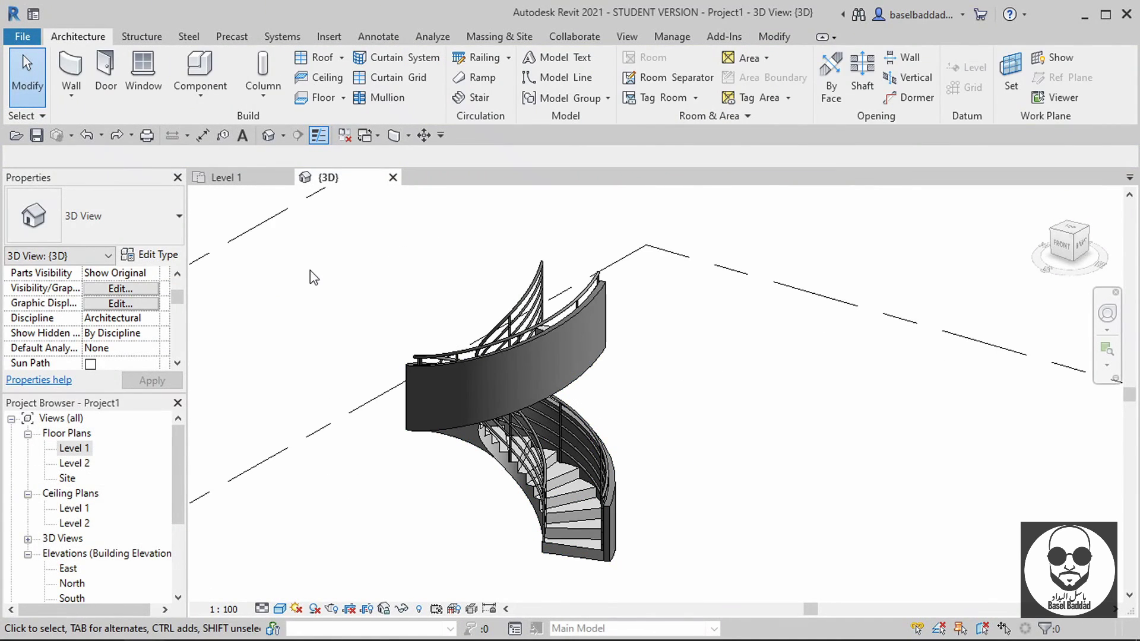